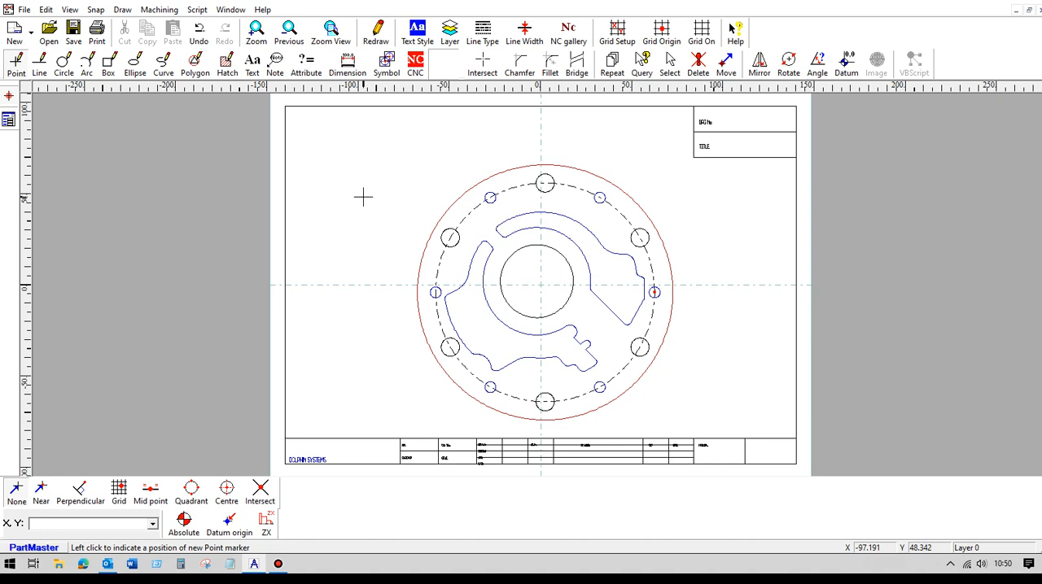
- Open the CNC drawing tools and move the snap toolbar next to the coordinate entry box
scroll(363, 196, "up", 3)
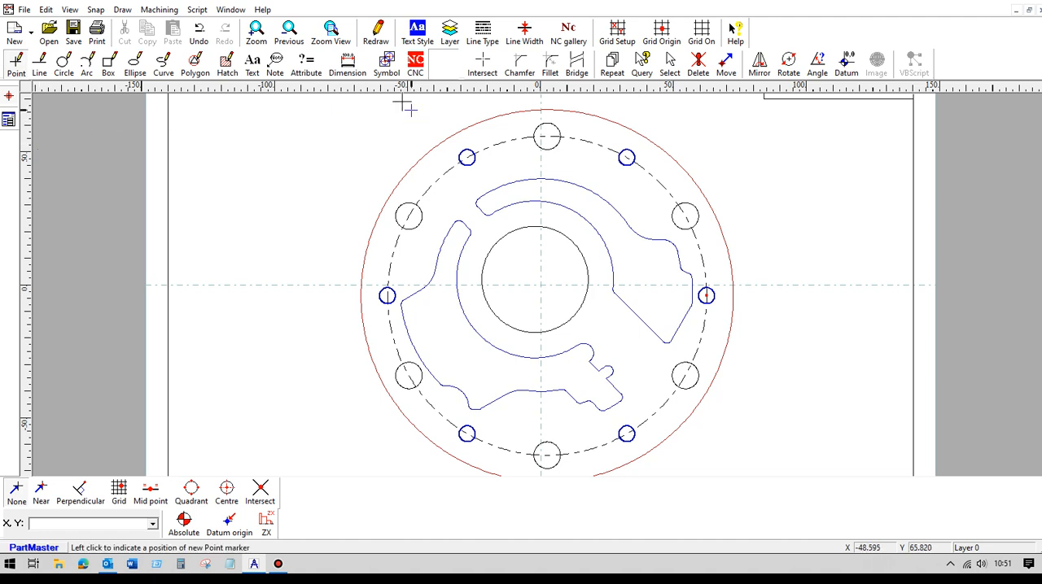
left_click(415, 65)
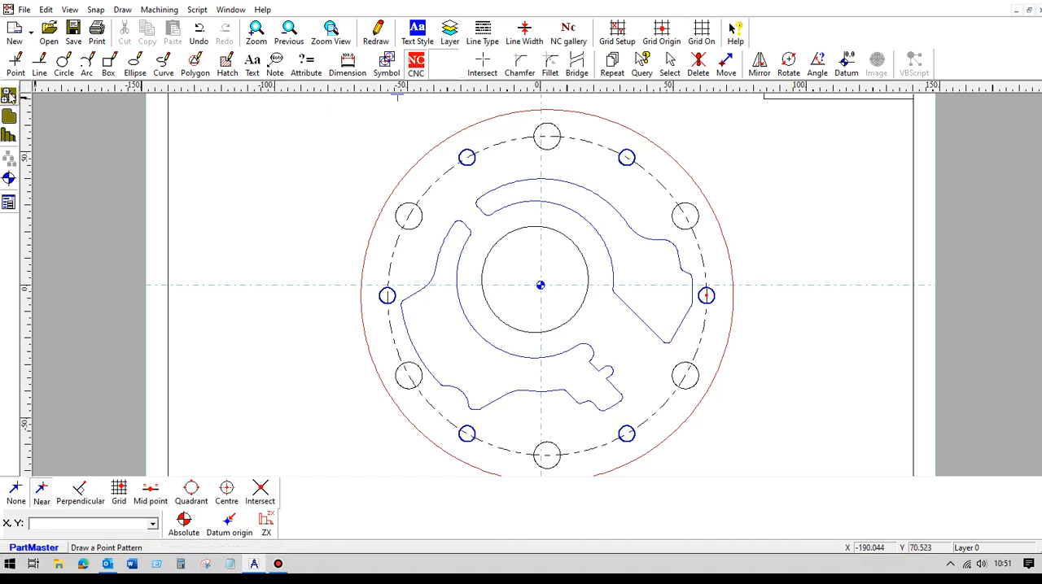
left_click(10, 96)
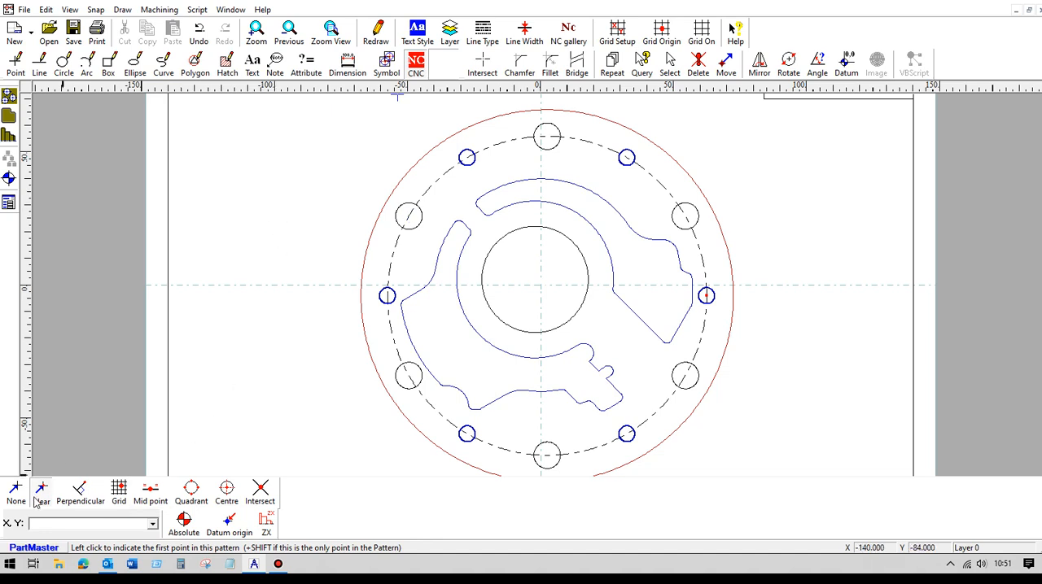
left_click_drag(4, 522, 354, 484)
right_click(351, 484)
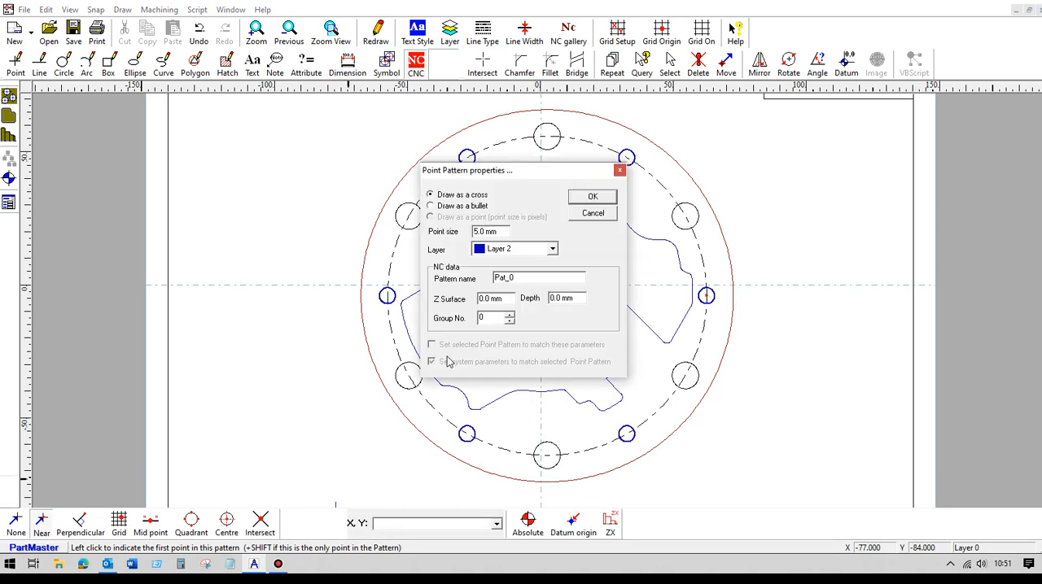
left_click(587, 215)
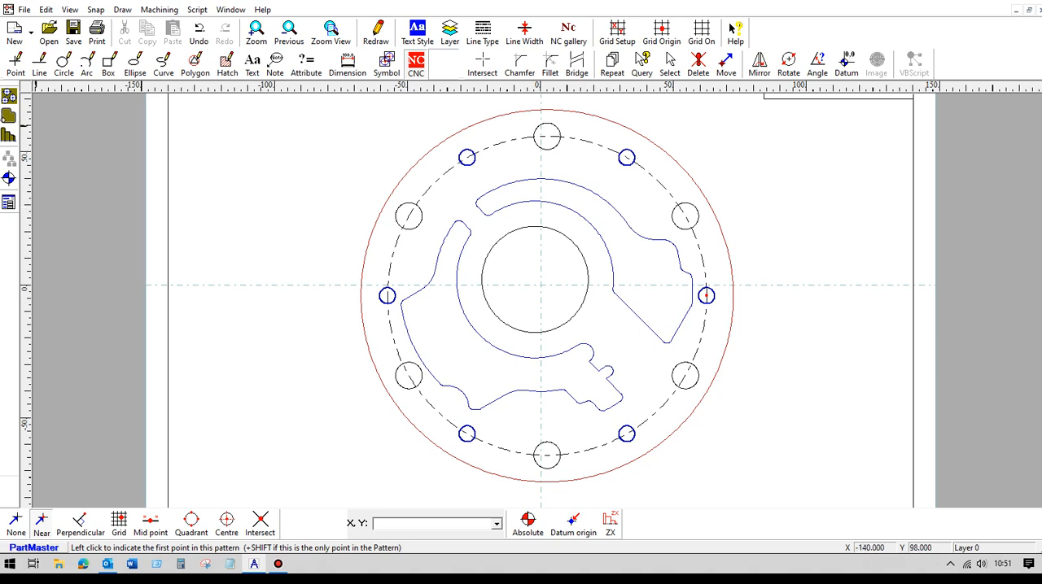
- Start a point pattern at the top large hole with Near snap, setting the pattern depth to 15 mm
left_click(9, 96)
left_click(42, 521)
left_click(547, 137, "shift")
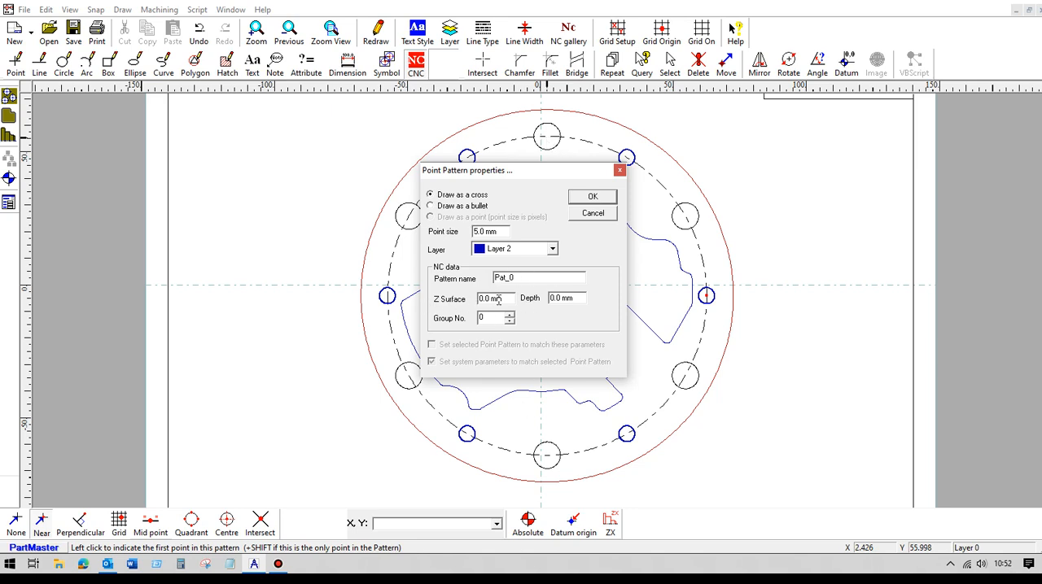
left_click_drag(579, 300, 550, 300)
type("1")
type("0")
left_click(593, 196)
- Add the remaining five large holes to the pattern, finishing at the upper-right hole
left_click(409, 216)
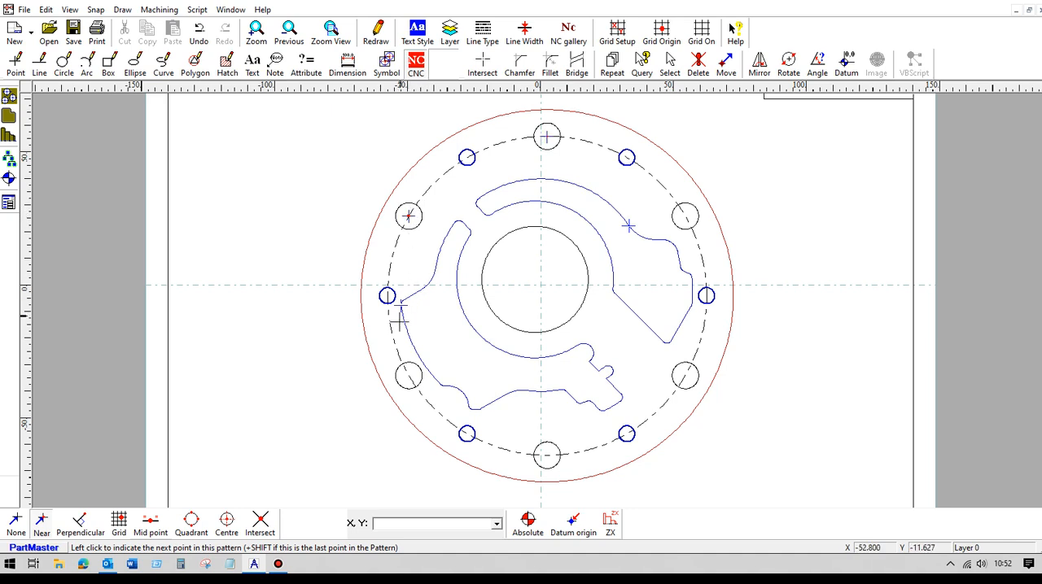
left_click(409, 376)
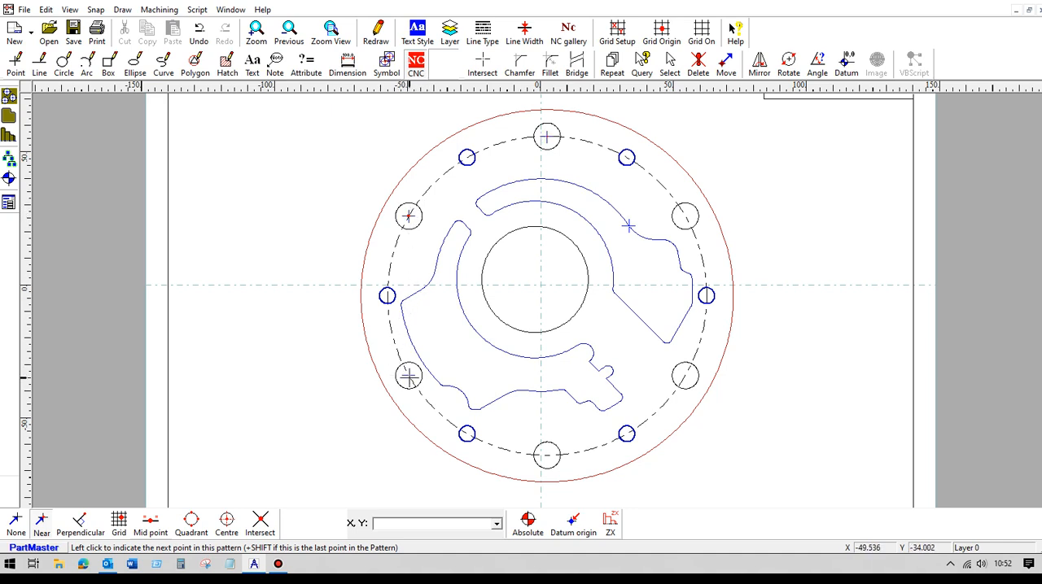
left_click(546, 456)
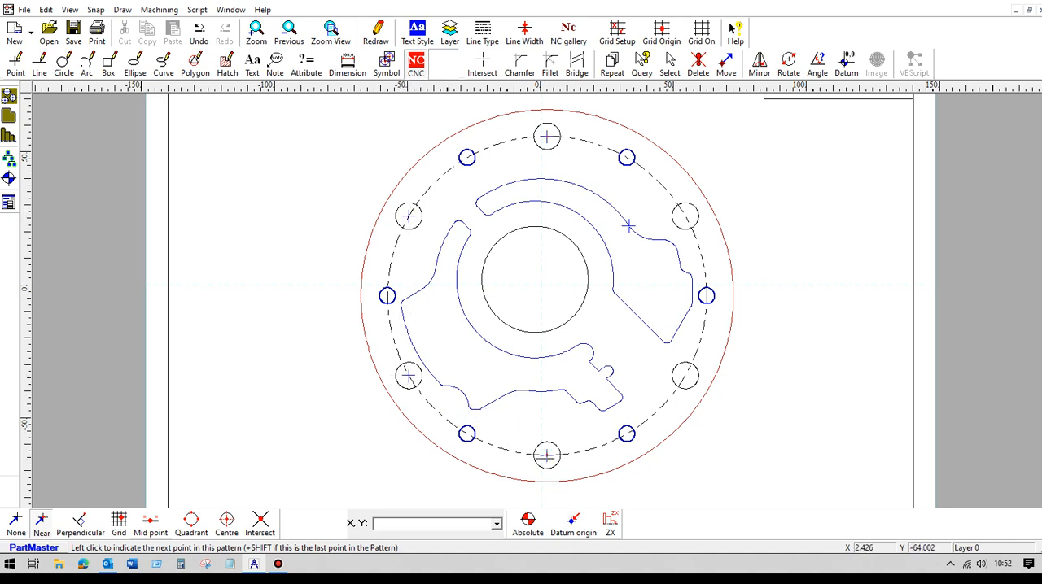
left_click(686, 376)
left_click(685, 215, "shift")
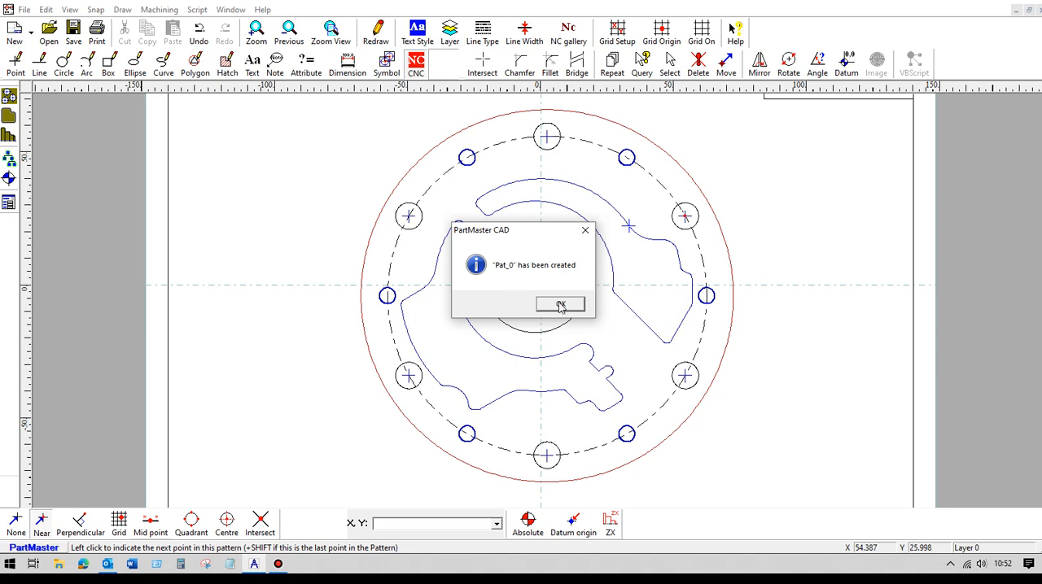
left_click(560, 305)
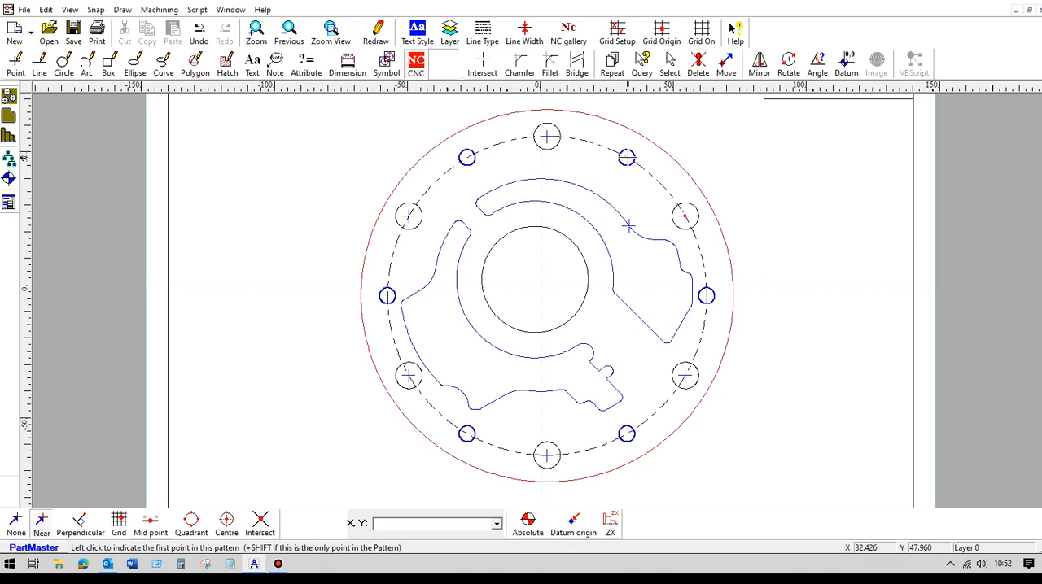
- Create a second point pattern on the two upper small holes with a depth of 5 mm
right_click(627, 158)
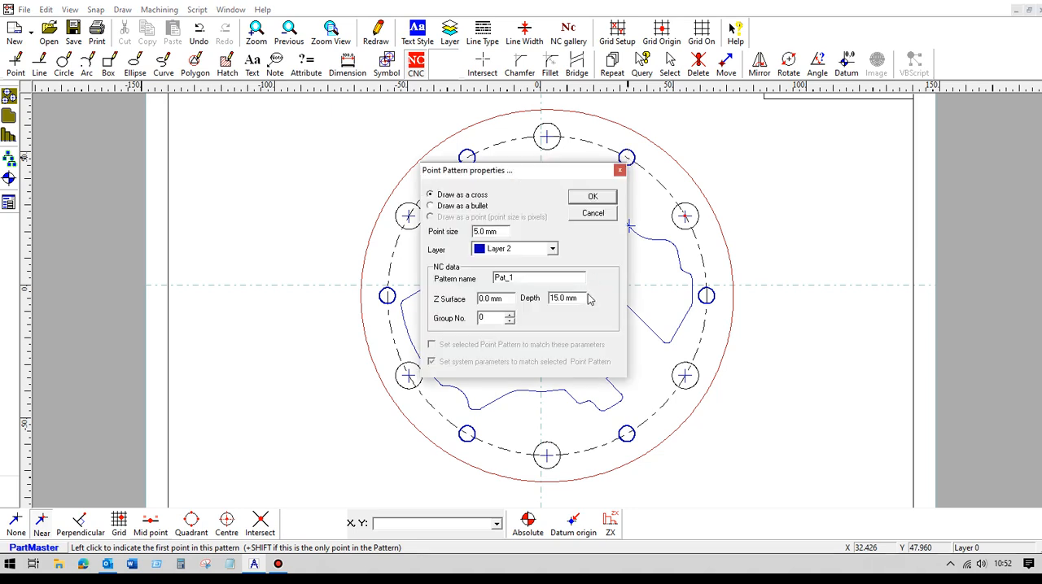
left_click_drag(584, 296, 548, 298)
type("5")
left_click(593, 199)
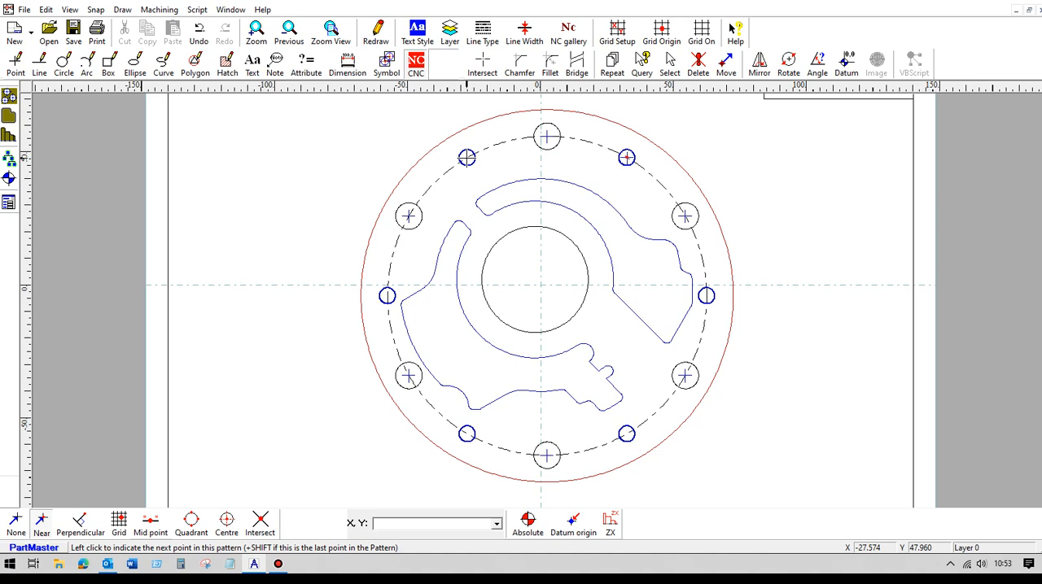
left_click(466, 158, "shift")
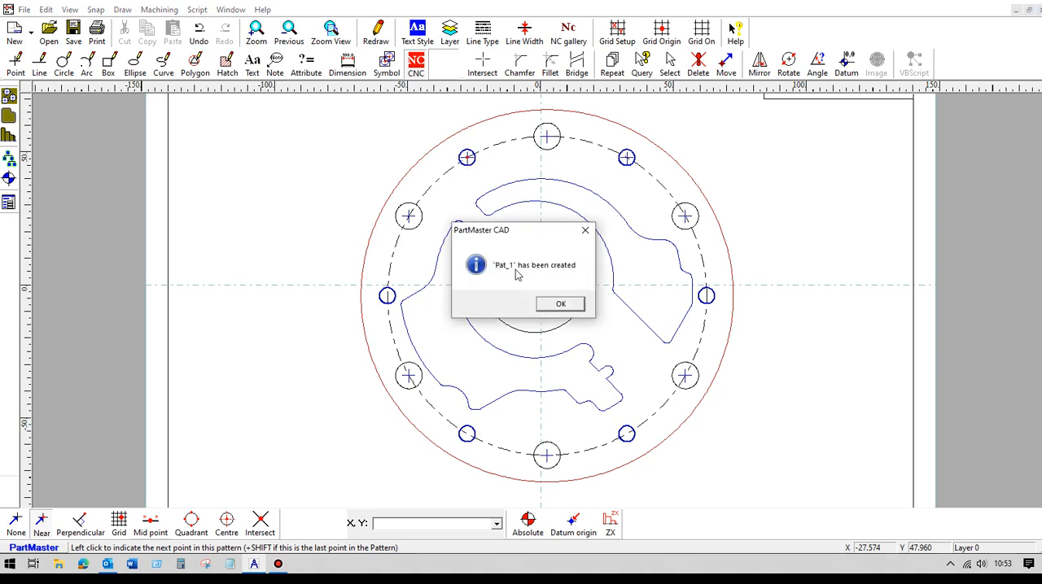
left_click(560, 304)
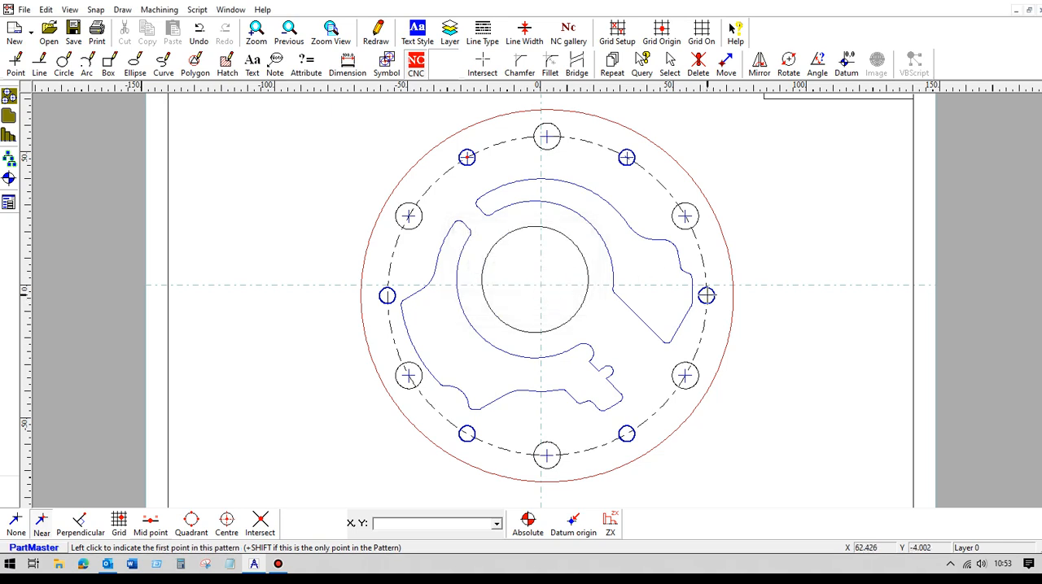
- Create a third point pattern through the right, two lower and left small holes with a depth of 10 mm
left_click(705, 296, "shift")
left_click_drag(581, 298, 520, 302)
type("10")
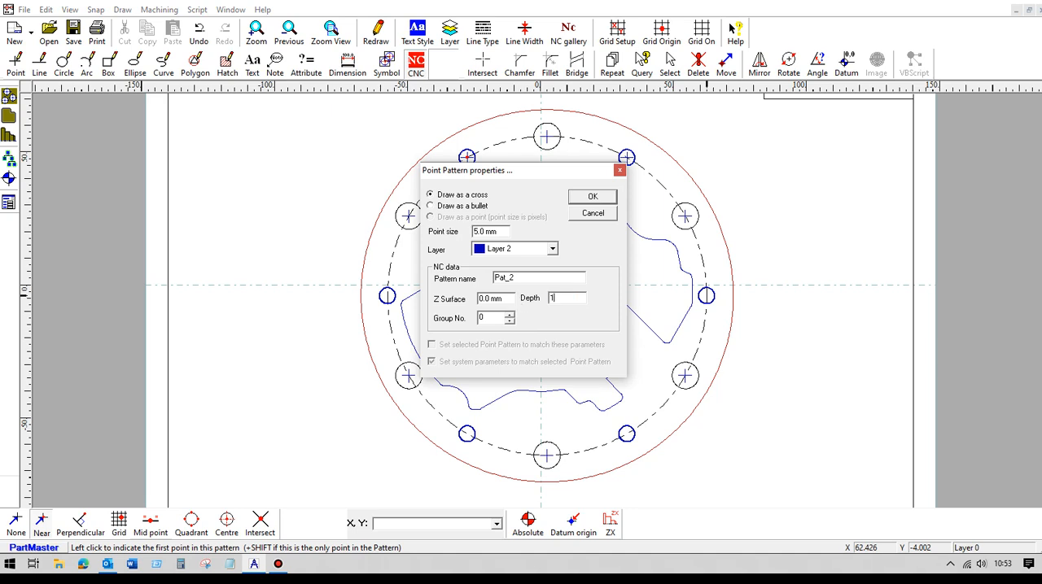
left_click(592, 197)
left_click(626, 433)
left_click(466, 434)
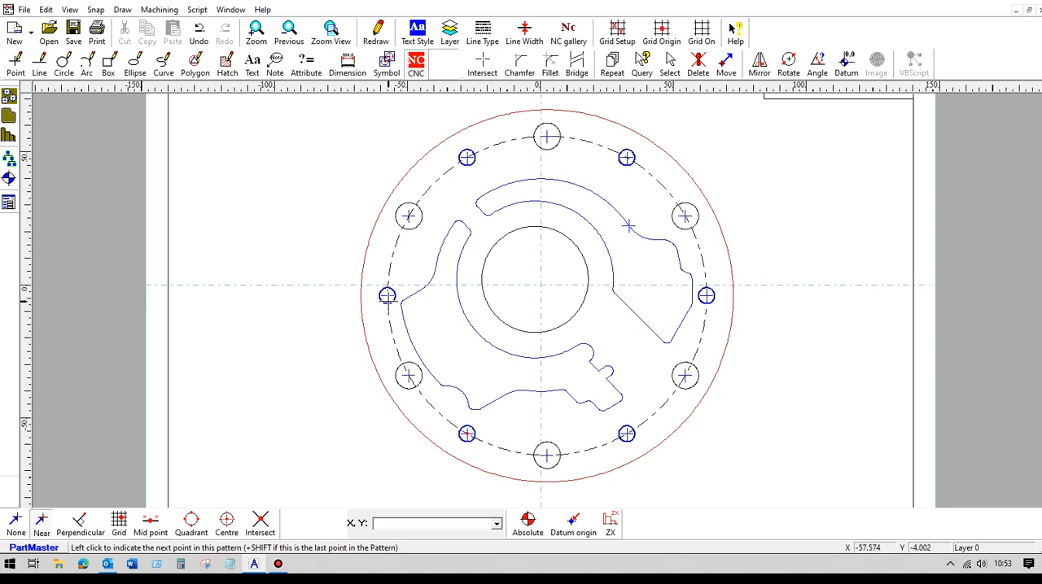
left_click(386, 297, "shift")
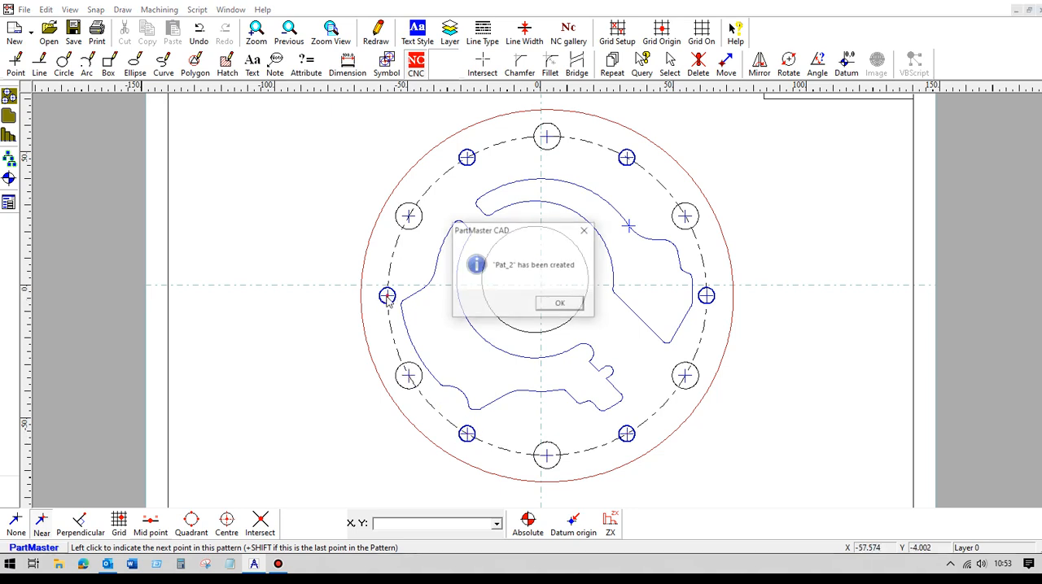
left_click(573, 304)
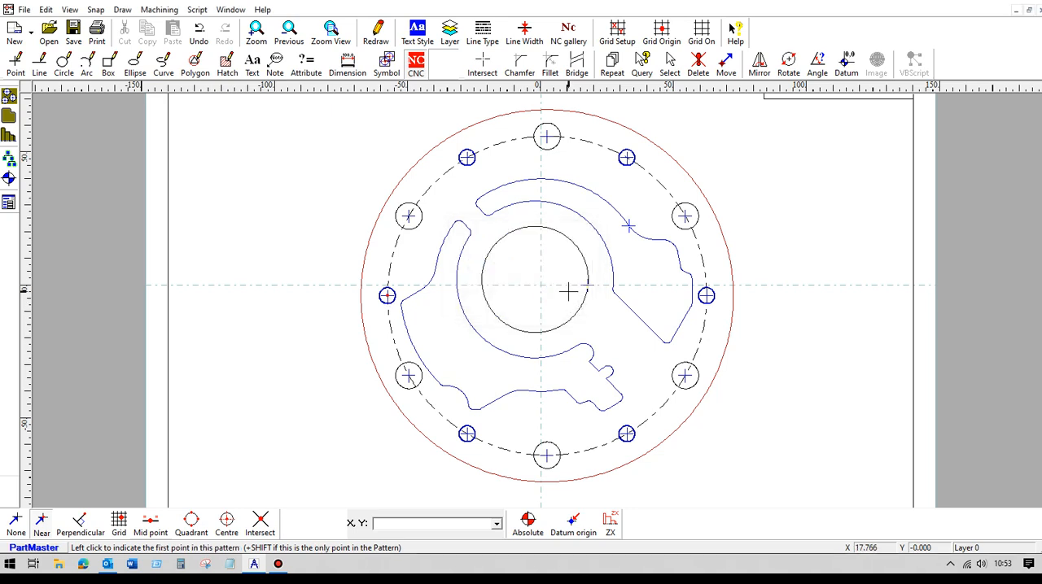
- Save the drawing as am1
left_click(25, 10)
left_click(71, 102)
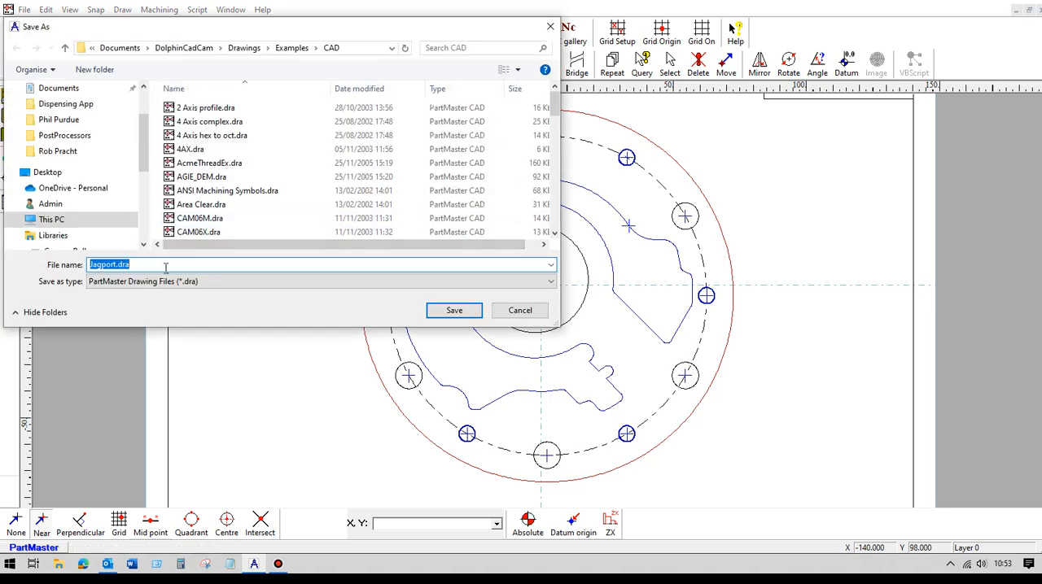
type("am1")
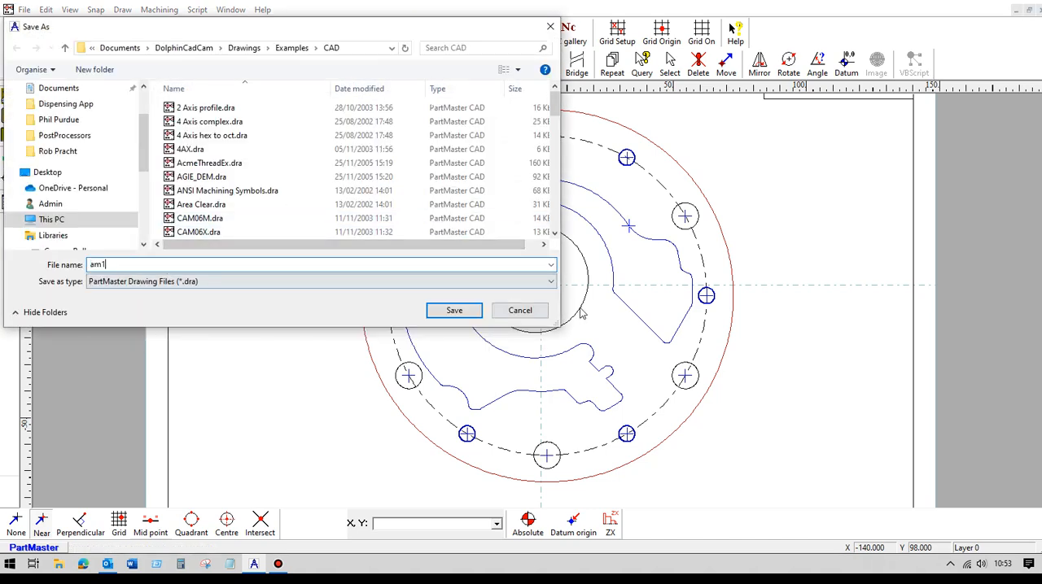
left_click(454, 310)
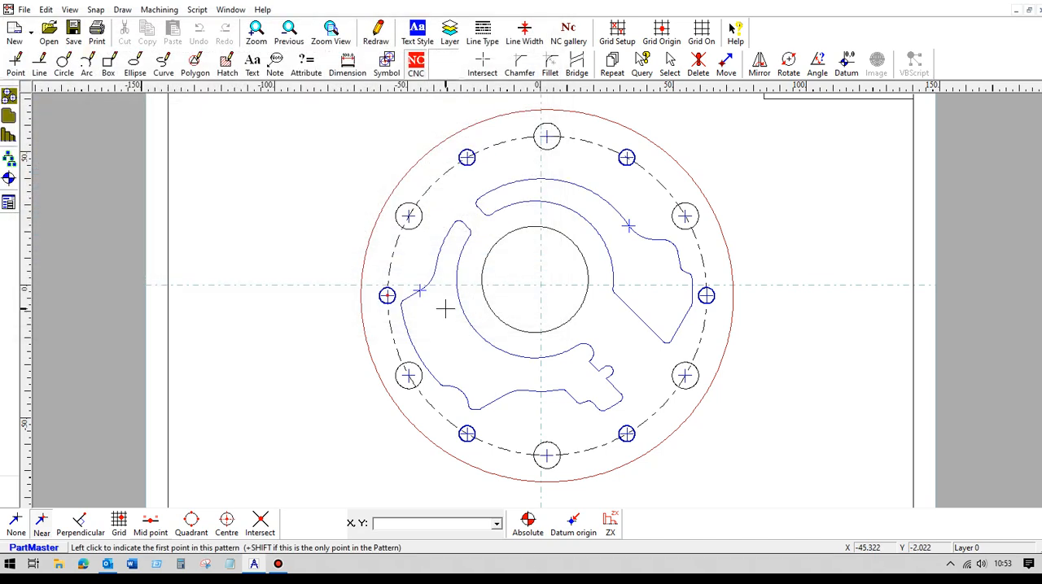
- Switch to the Milling Module and accept the machine setup, reviewing its tool change settings
left_click(159, 10)
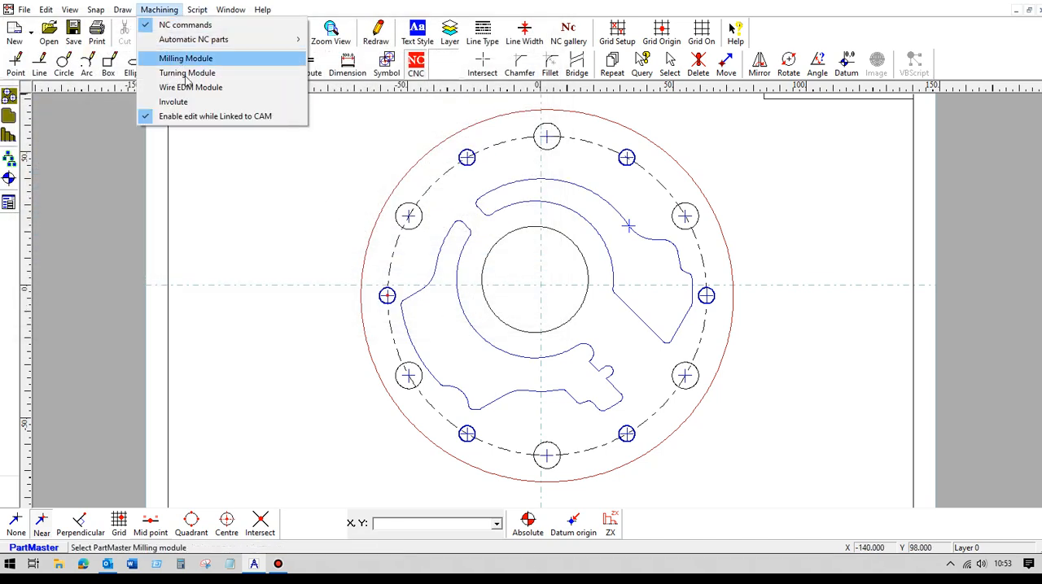
left_click(192, 60)
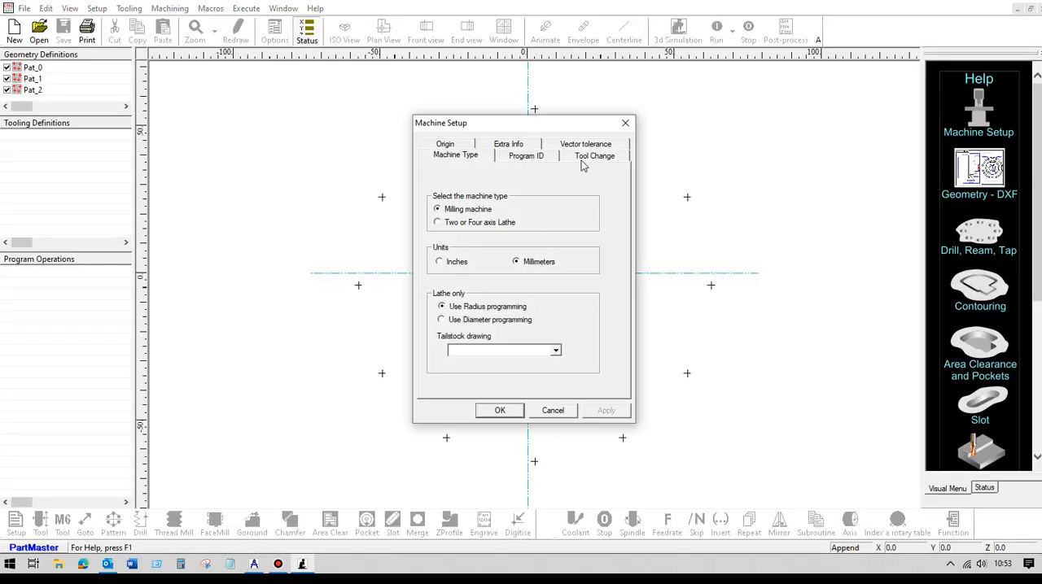
left_click(581, 160)
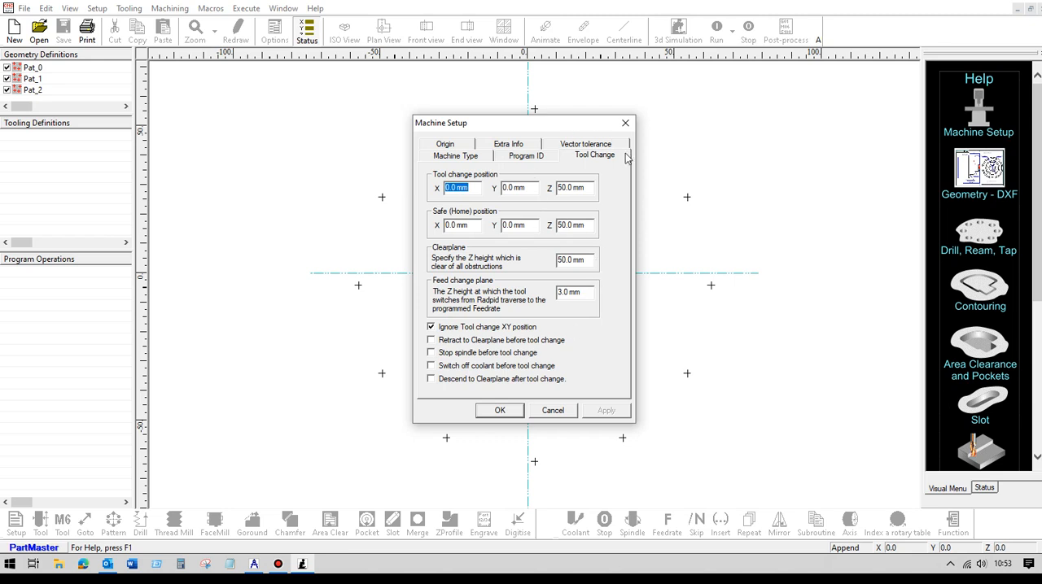
left_click(486, 412)
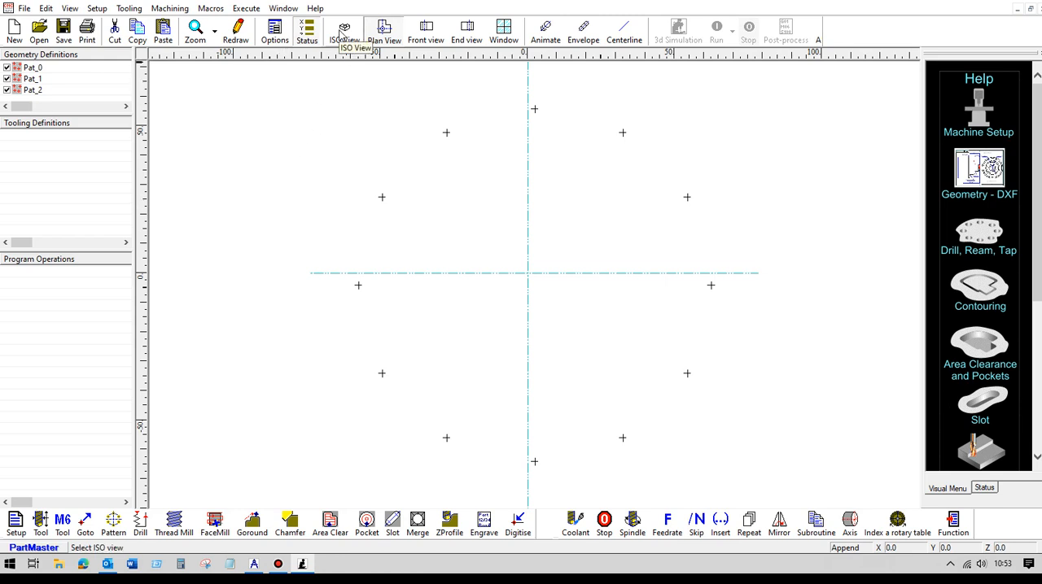
- Inspect the hole patterns in isometric and front views
left_click(342, 33)
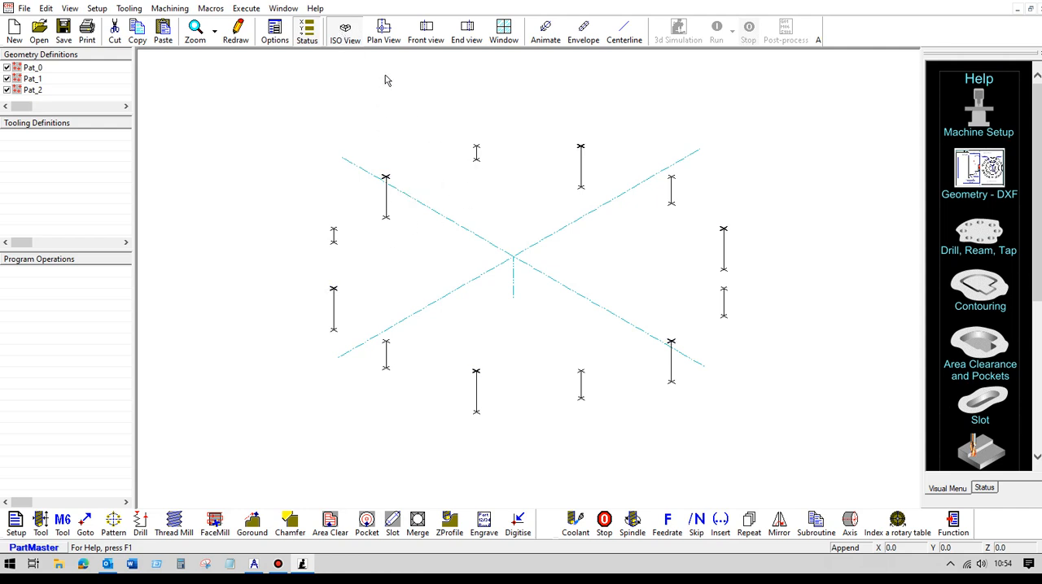
left_click(423, 39)
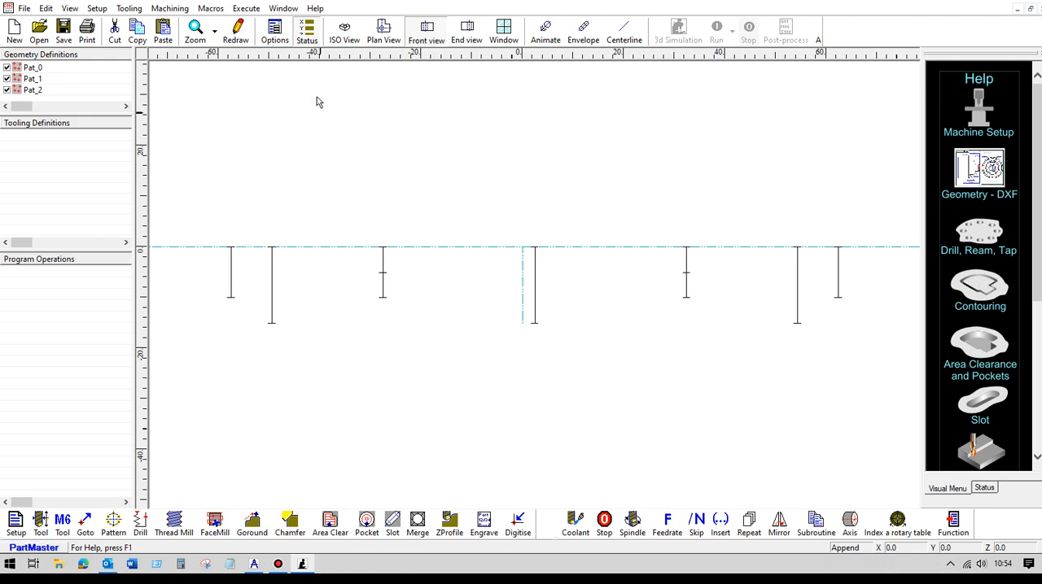
left_click(343, 34)
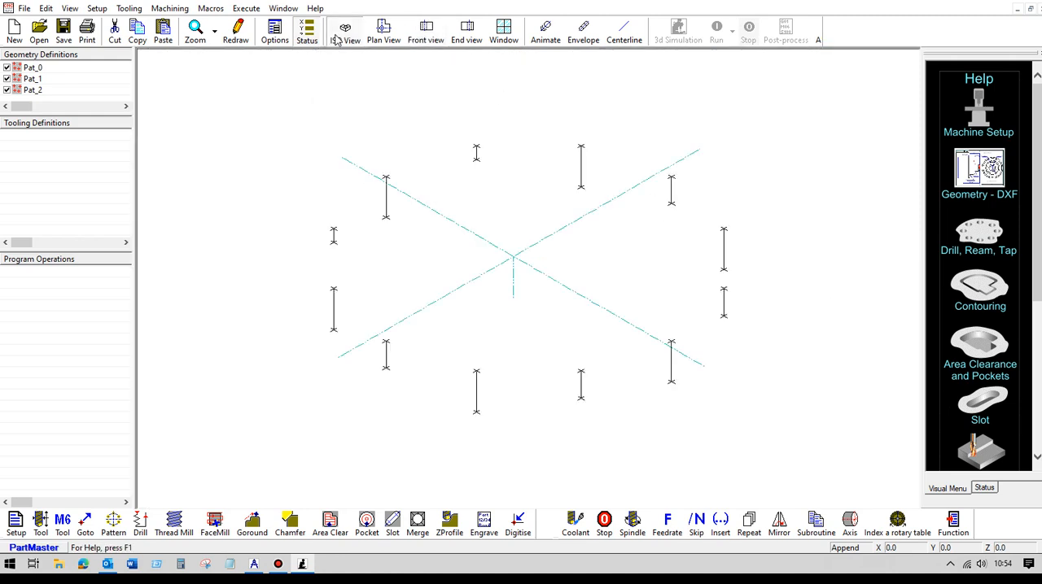
- Define tool 1 as a 10 mm centre drill and add a tool change selecting it
left_click(41, 522)
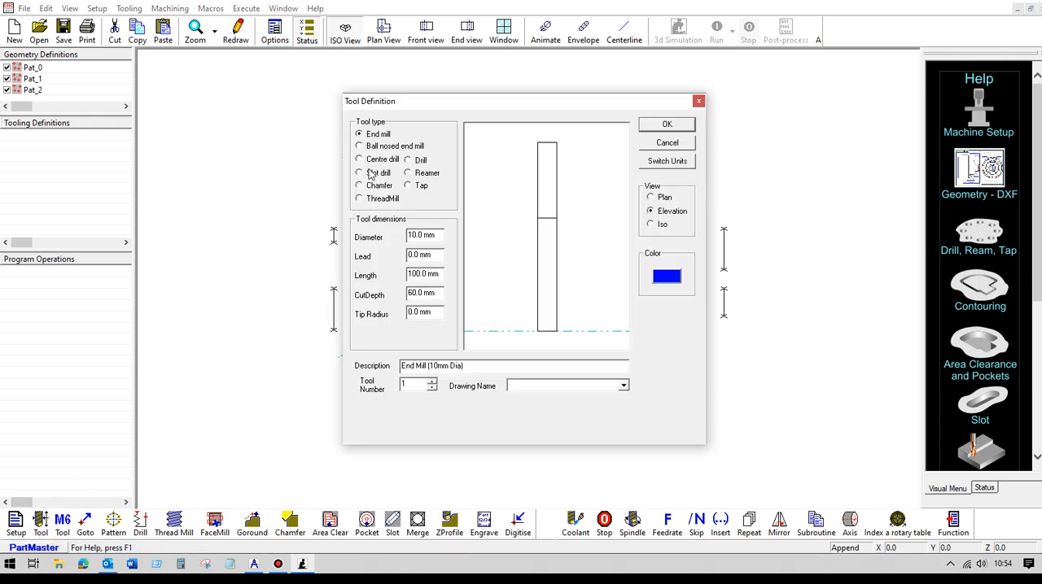
left_click(370, 161)
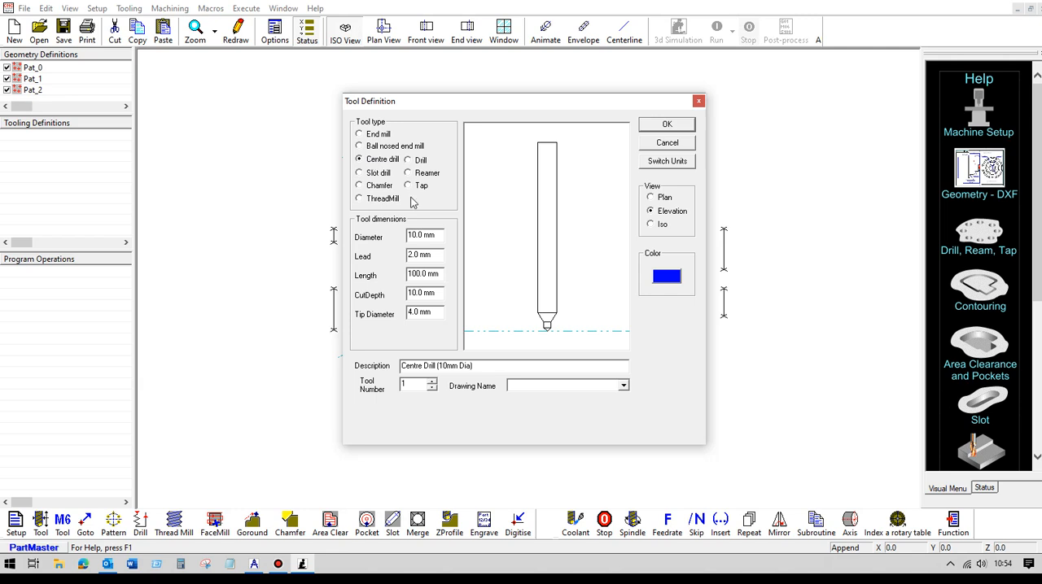
left_click(666, 126)
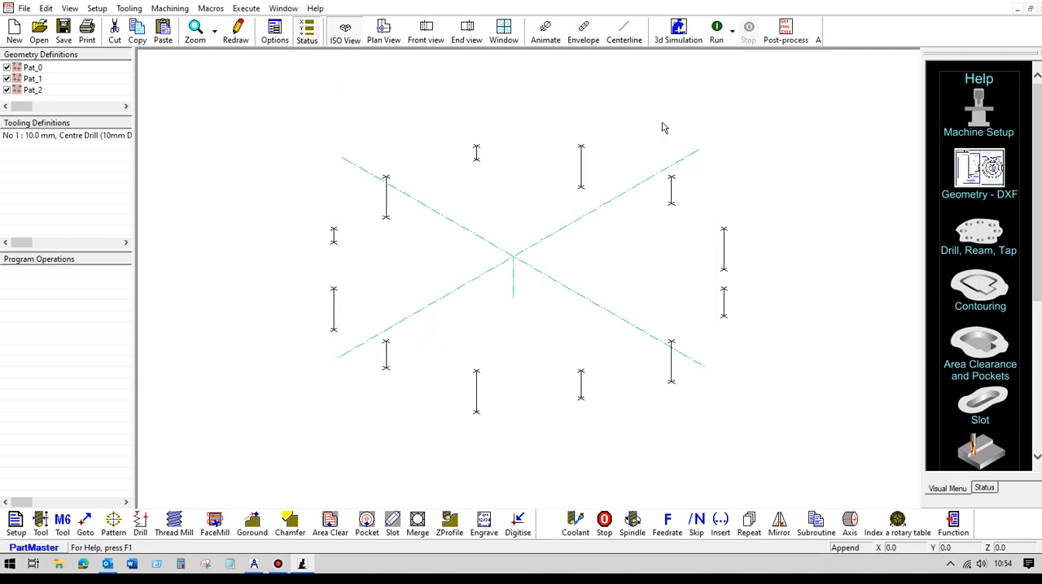
left_click(65, 521)
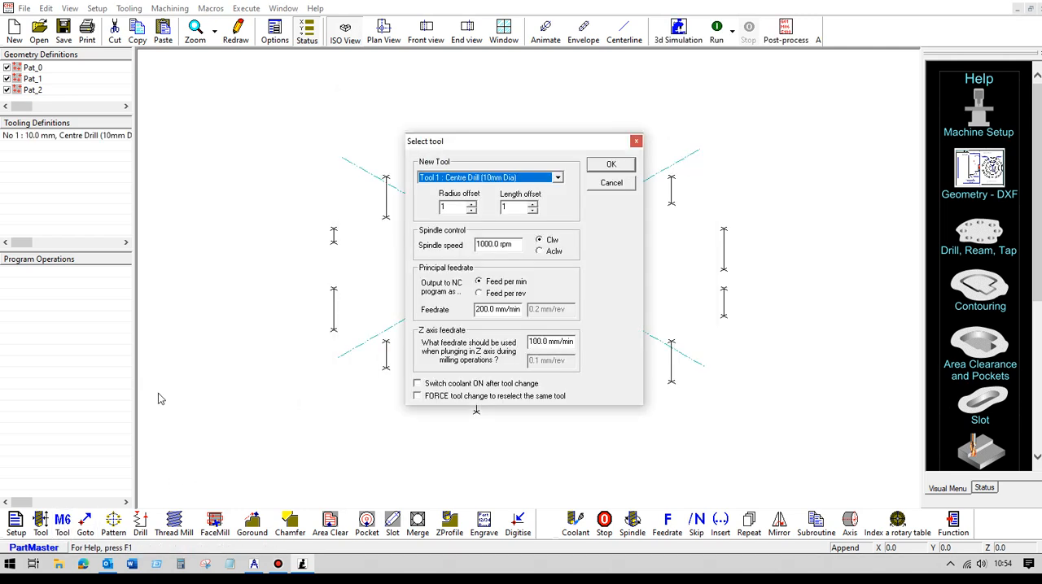
left_click(602, 166)
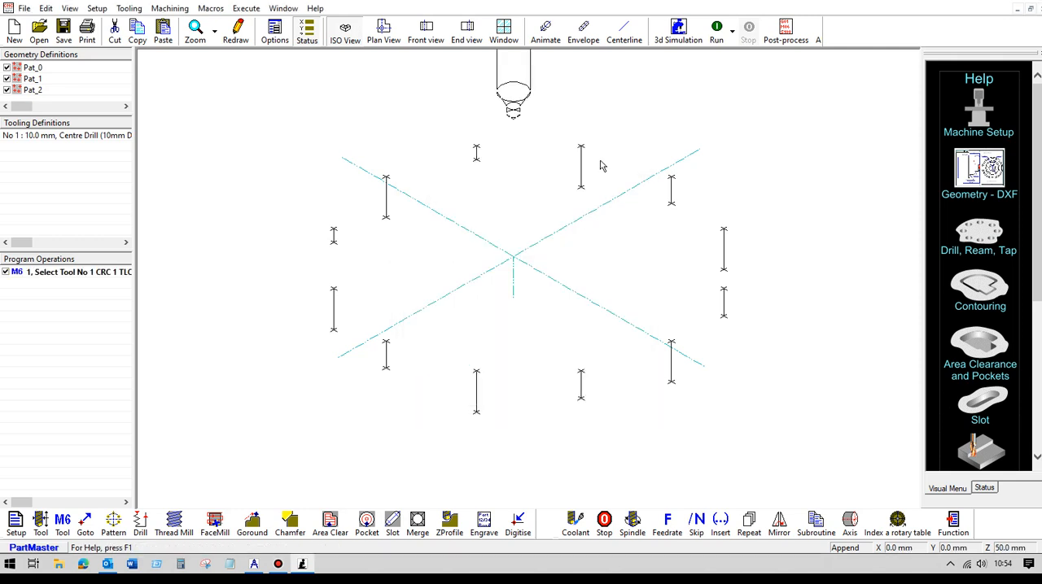
- Add a drill cycle on Pat_0 with a 2 mm hole depth, machining all patterns with the same group number
left_click(140, 522)
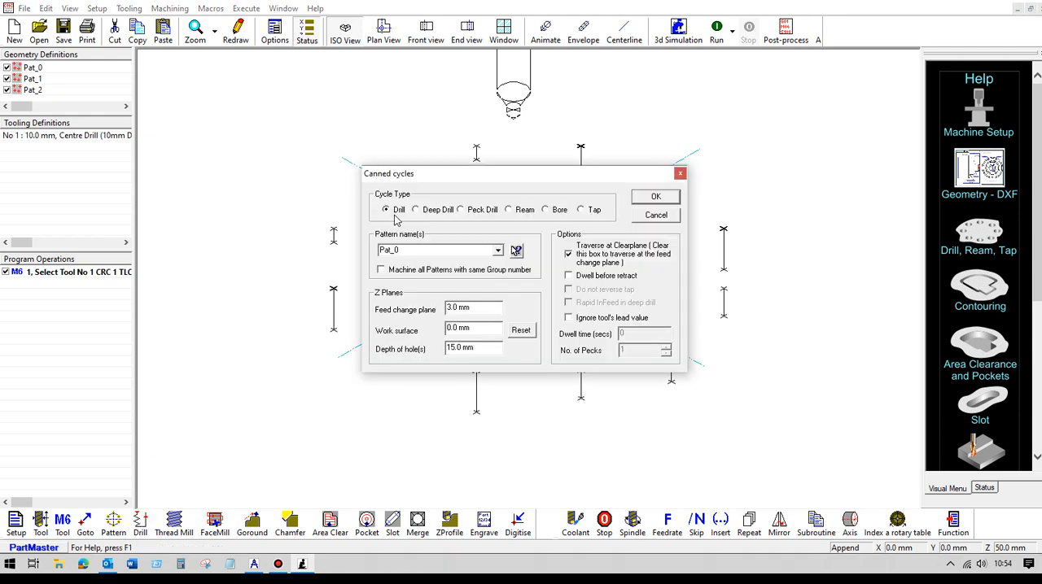
left_click_drag(484, 348, 393, 361)
type("2")
left_click(382, 270)
left_click(643, 201)
left_click(643, 200)
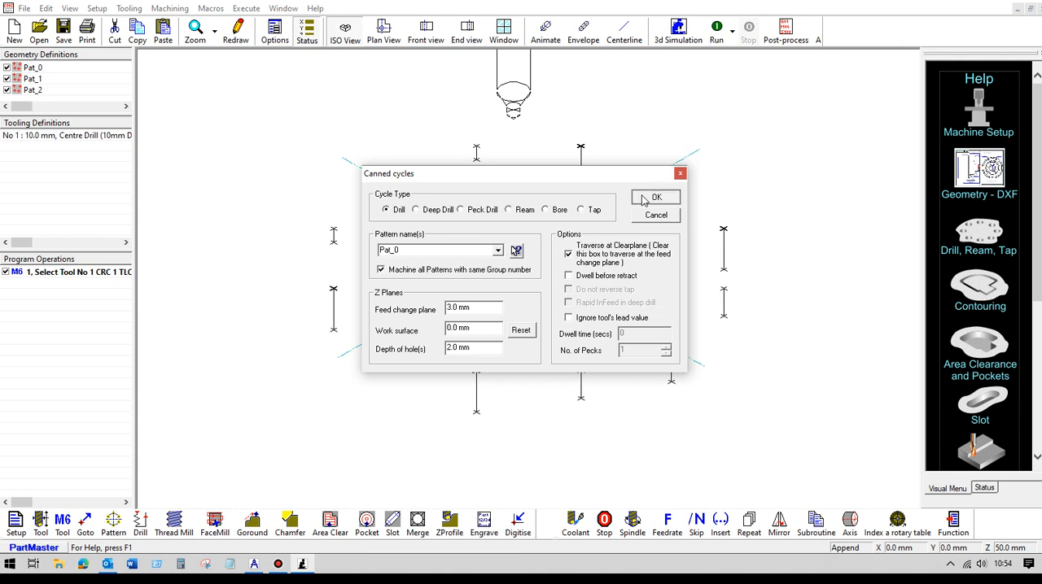
- Run the machining simulation of the centre drilling in isometric and plan views
left_click(623, 36)
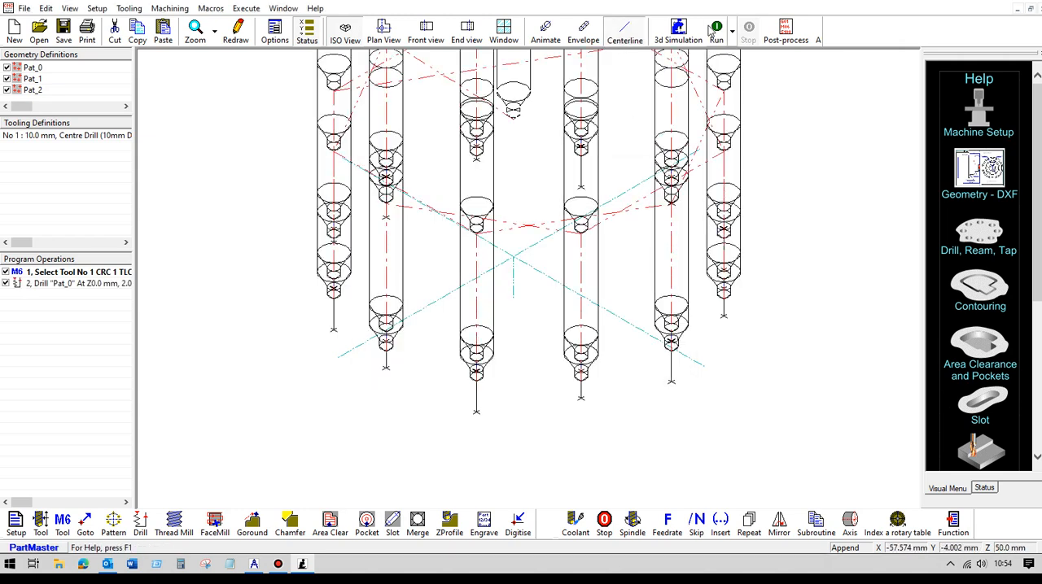
left_click(715, 30)
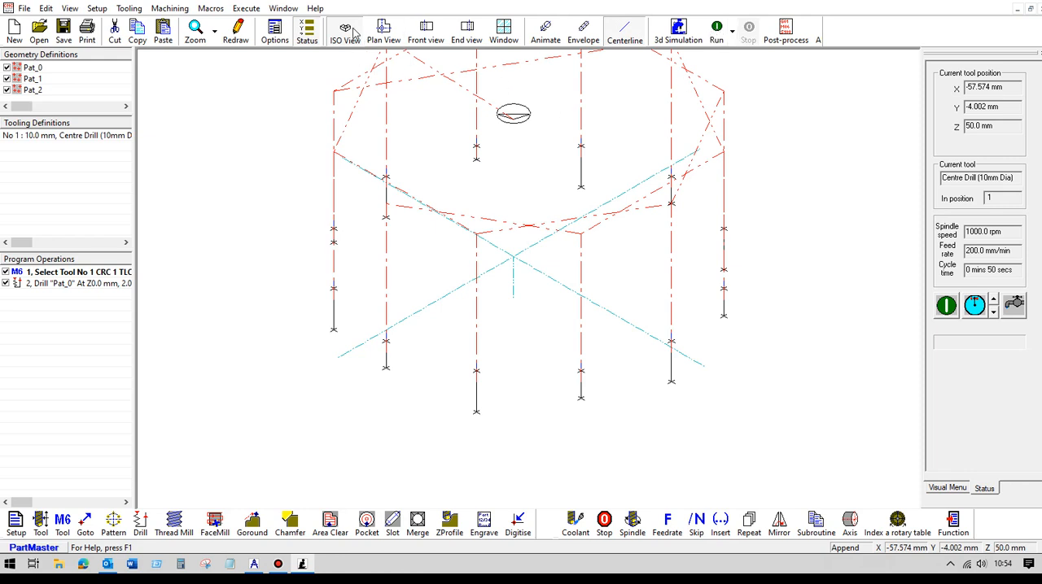
left_click(383, 33)
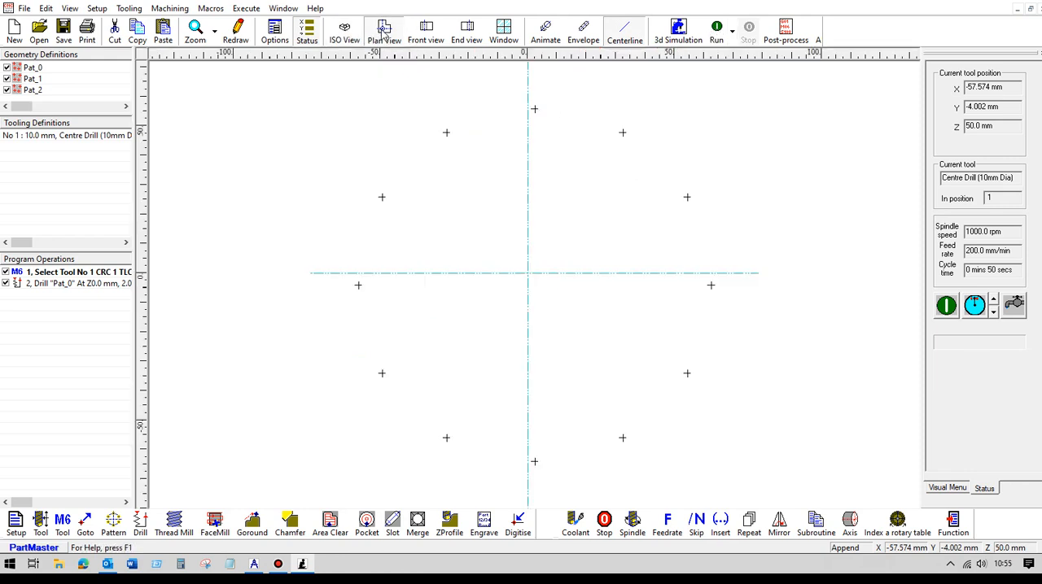
left_click(719, 31)
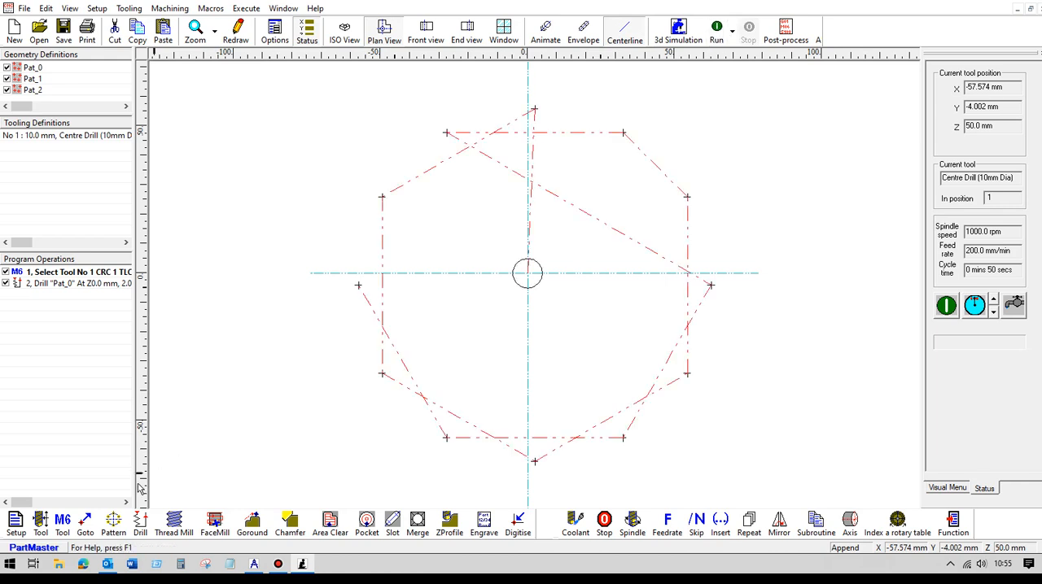
- Define tool 2 as a 6 mm twist drill and add a tool change selecting it
left_click(40, 524)
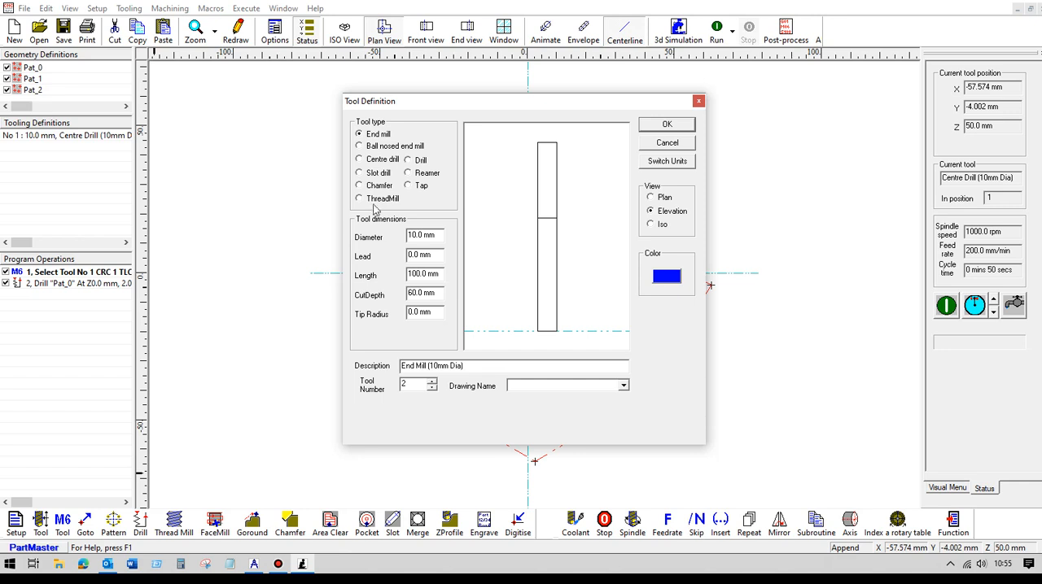
left_click(408, 160)
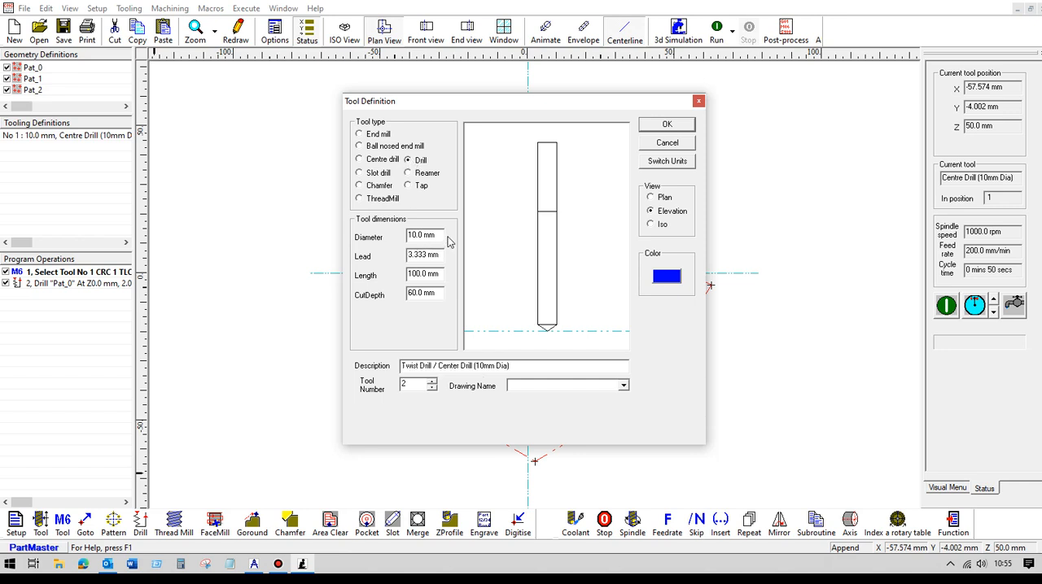
left_click_drag(444, 234, 375, 238)
type("6")
left_click(649, 126)
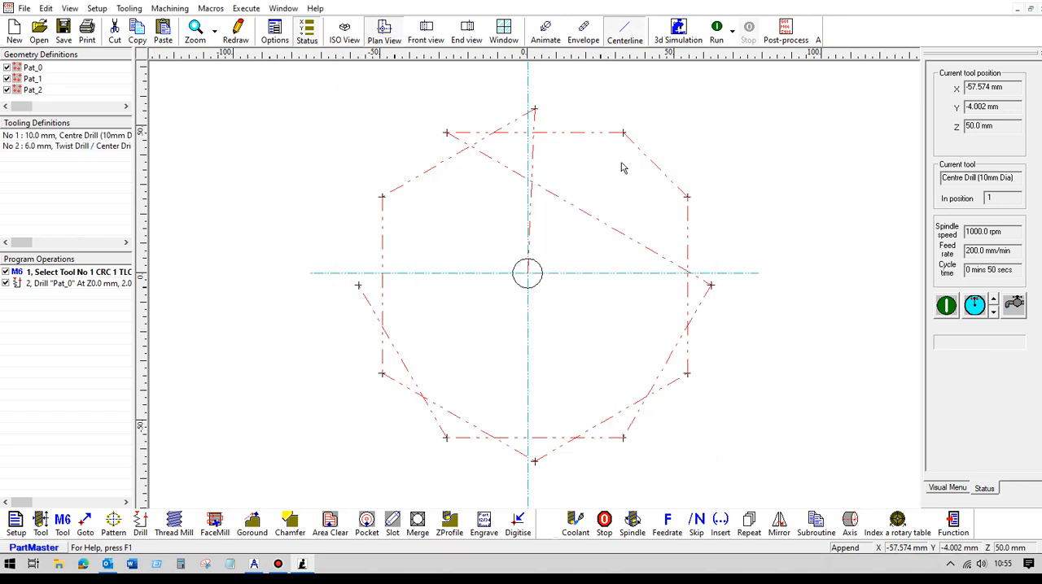
left_click(65, 525)
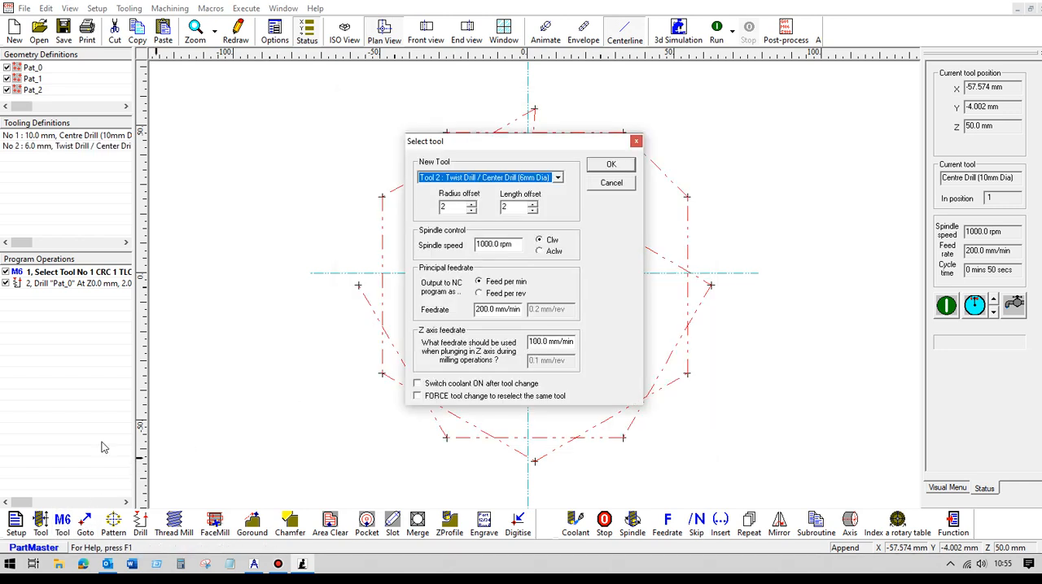
left_click(611, 166)
- Add a peck drill cycle on pattern Pat_1, picked from the drawing, with a 5 mm hole depth
left_click(140, 525)
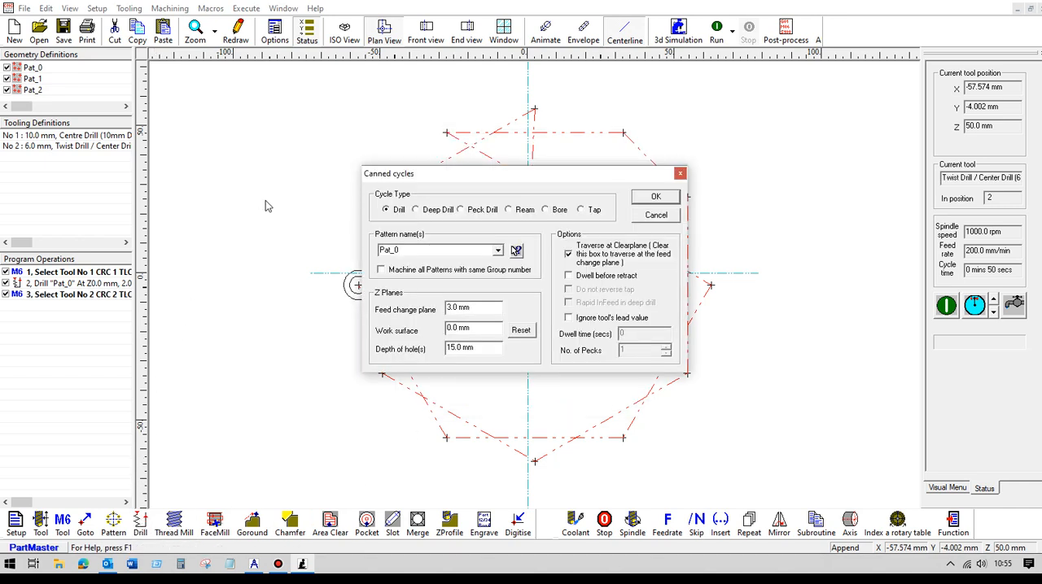
left_click(461, 210)
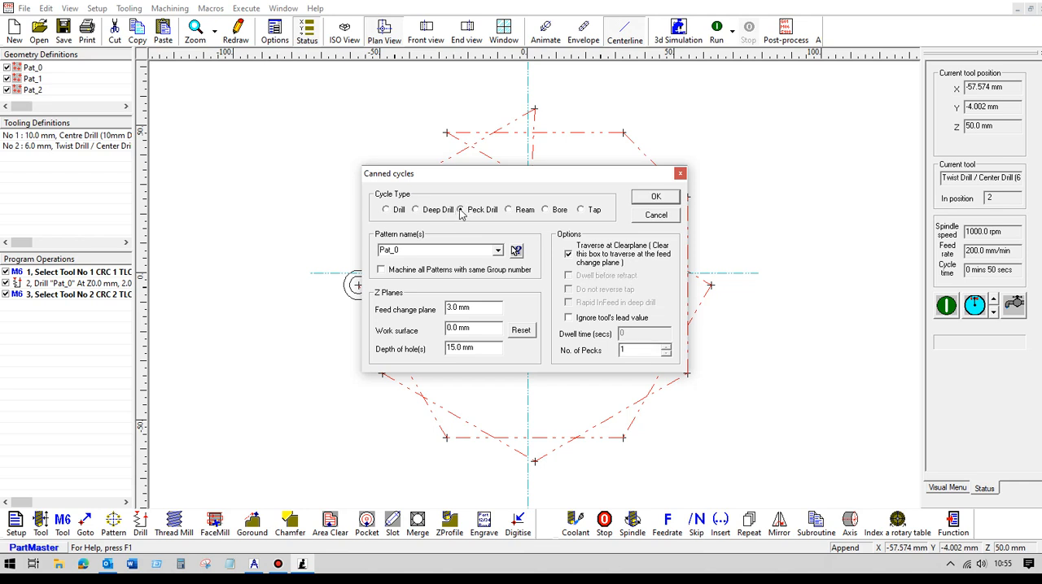
left_click(497, 251)
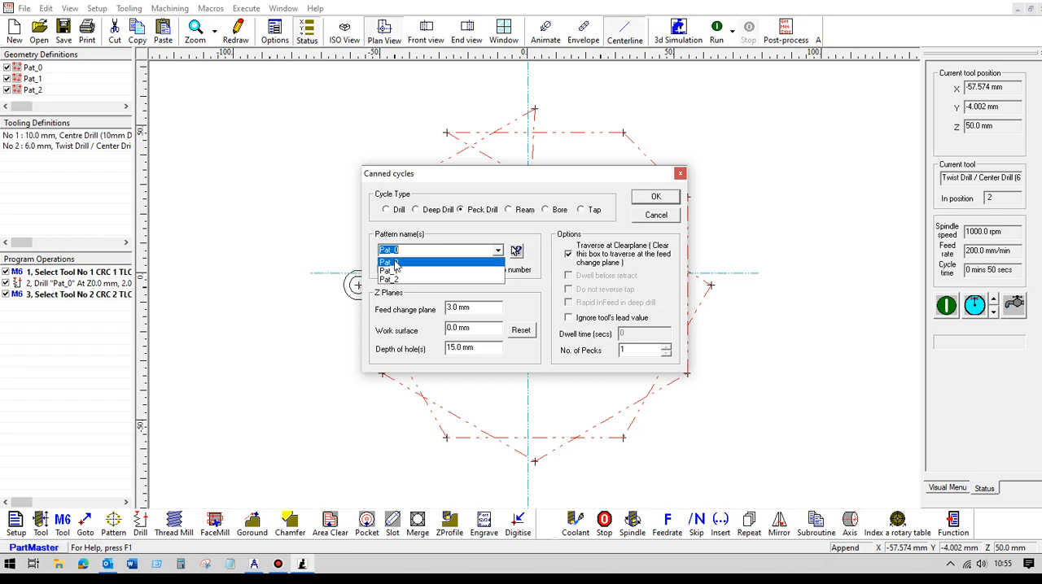
left_click(422, 250)
left_click(516, 251)
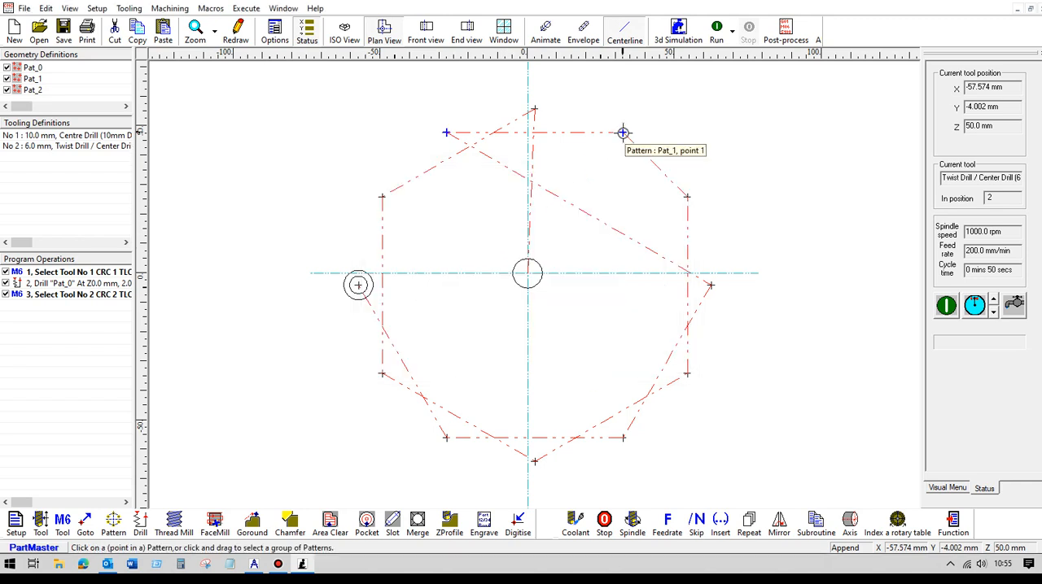
left_click(445, 132)
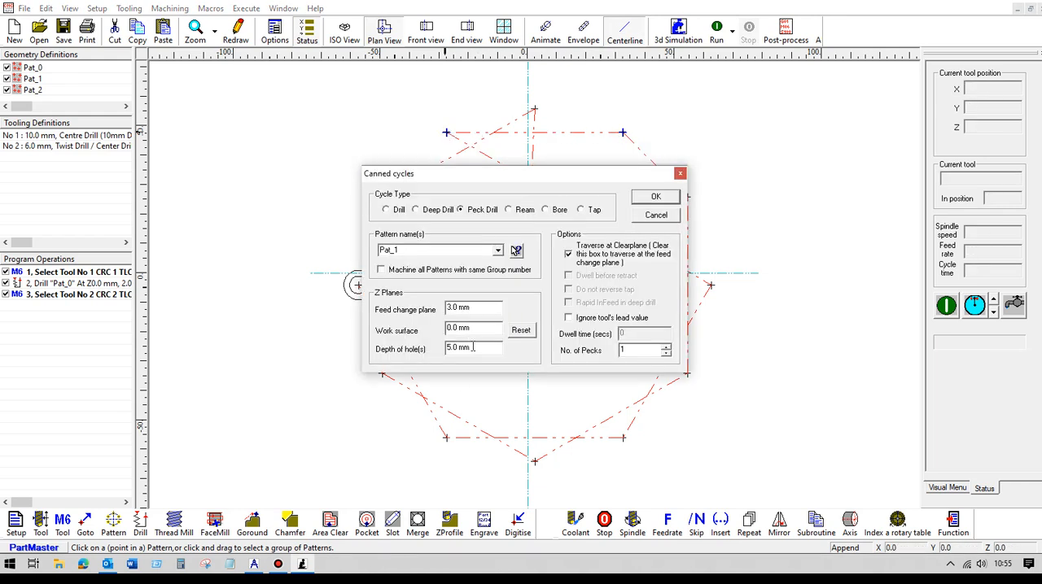
left_click_drag(473, 347, 425, 352)
left_click(651, 198)
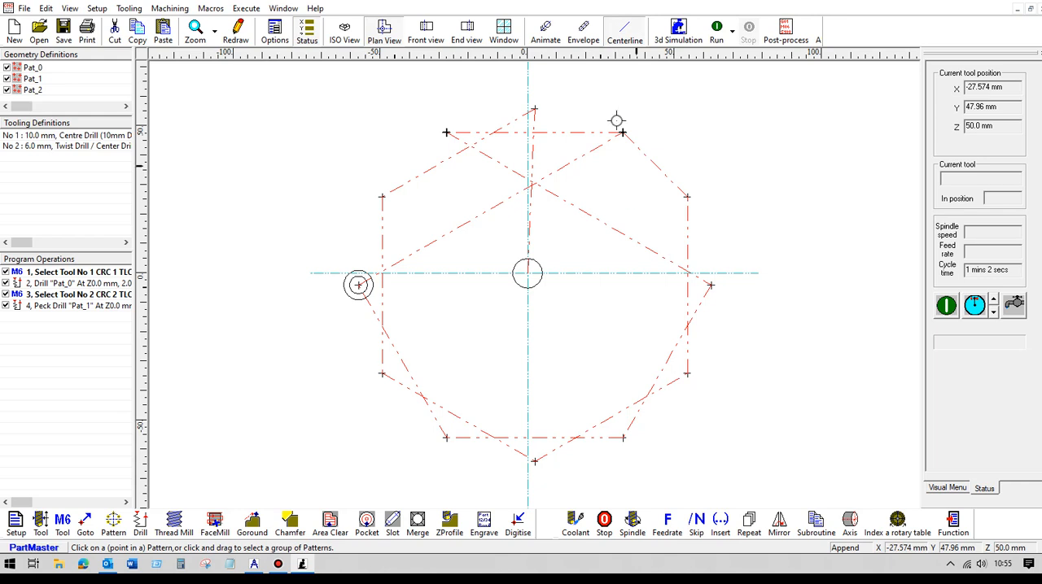
- Add a drill cycle on pattern Pat_0, picked from the drawing, with a 10 mm hole depth
left_click(720, 34)
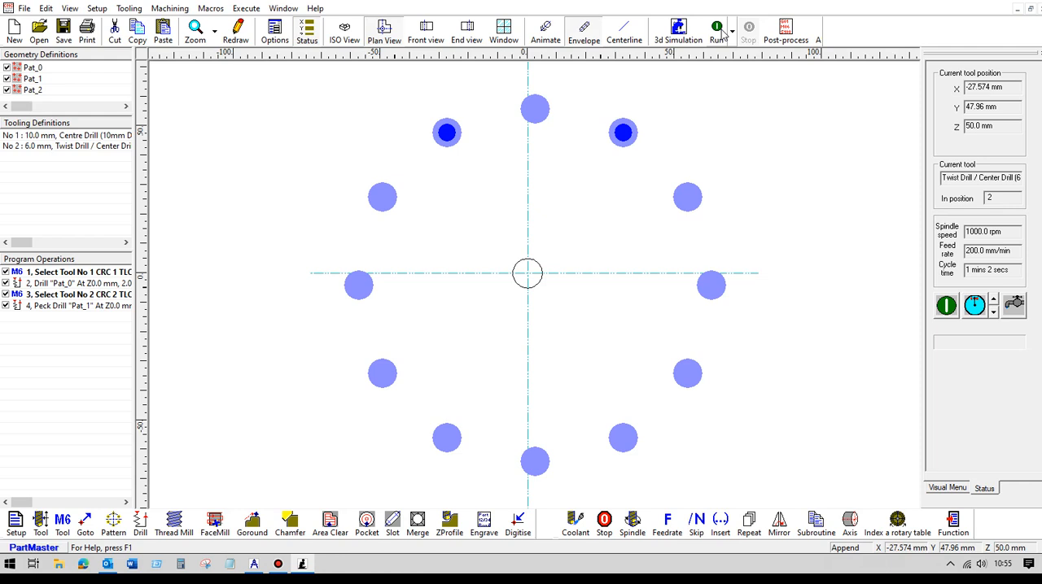
left_click(140, 522)
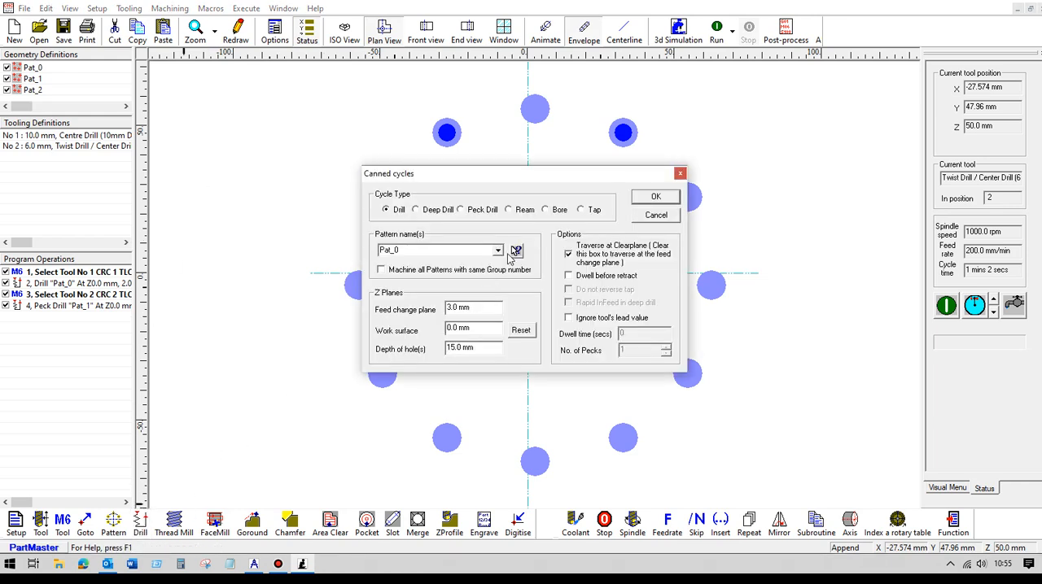
key("Escape")
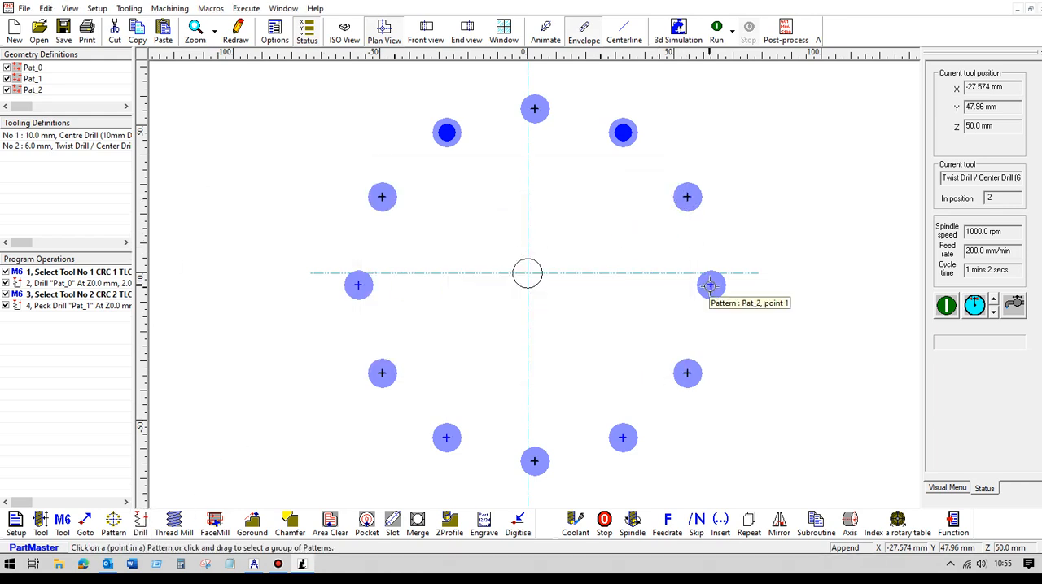
left_click(687, 196)
left_click_drag(480, 349, 414, 350)
type("10")
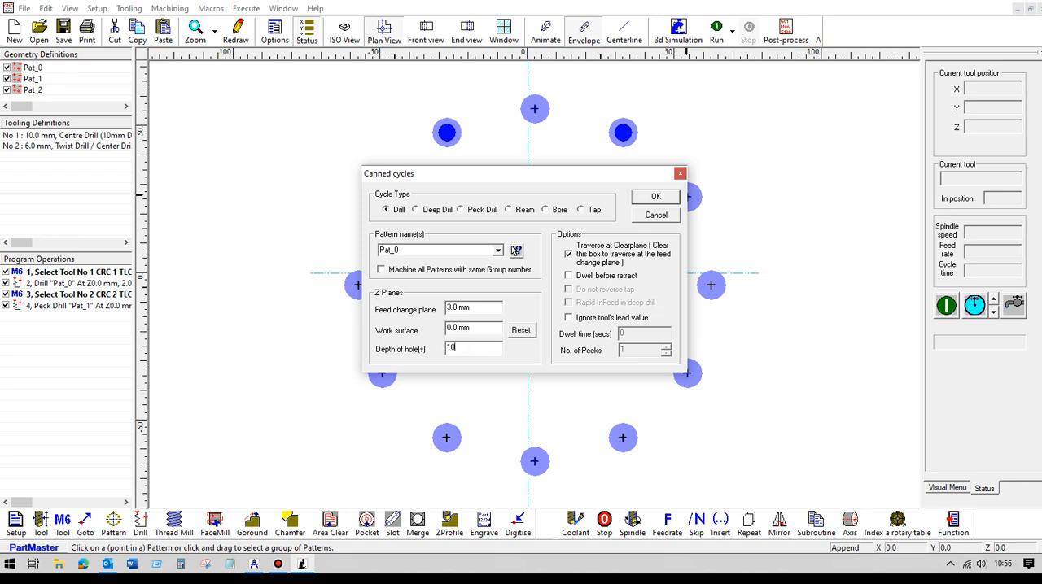
left_click(642, 197)
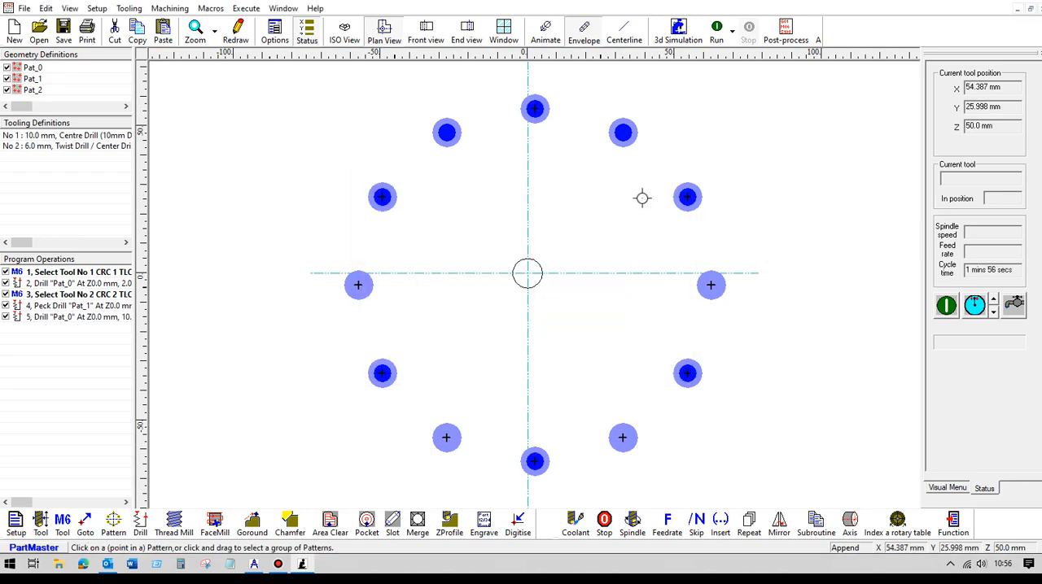
- Run the machining simulation of the full drilling program in isometric view
left_click(344, 33)
left_click(623, 35)
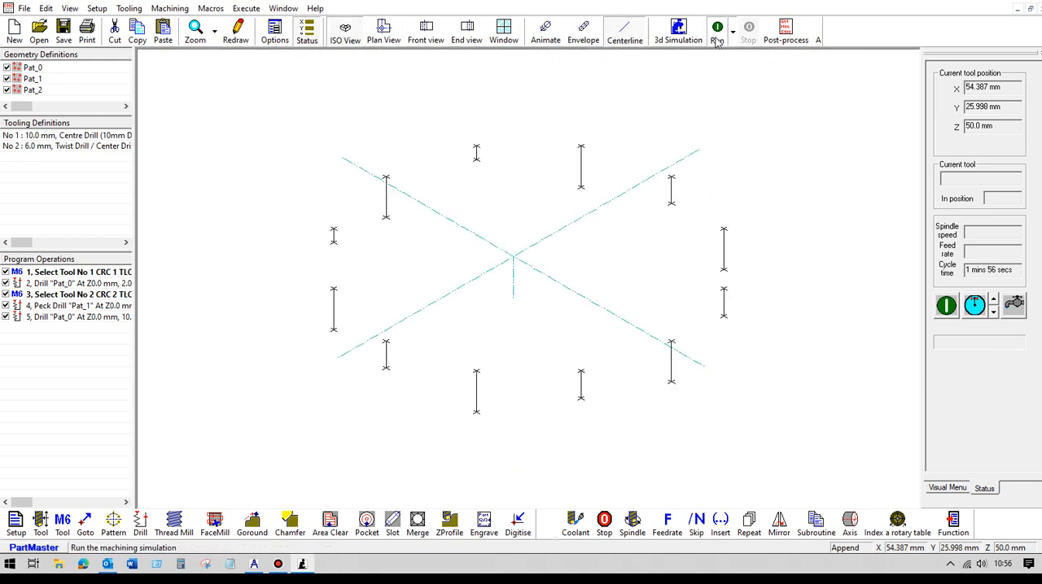
left_click(716, 37)
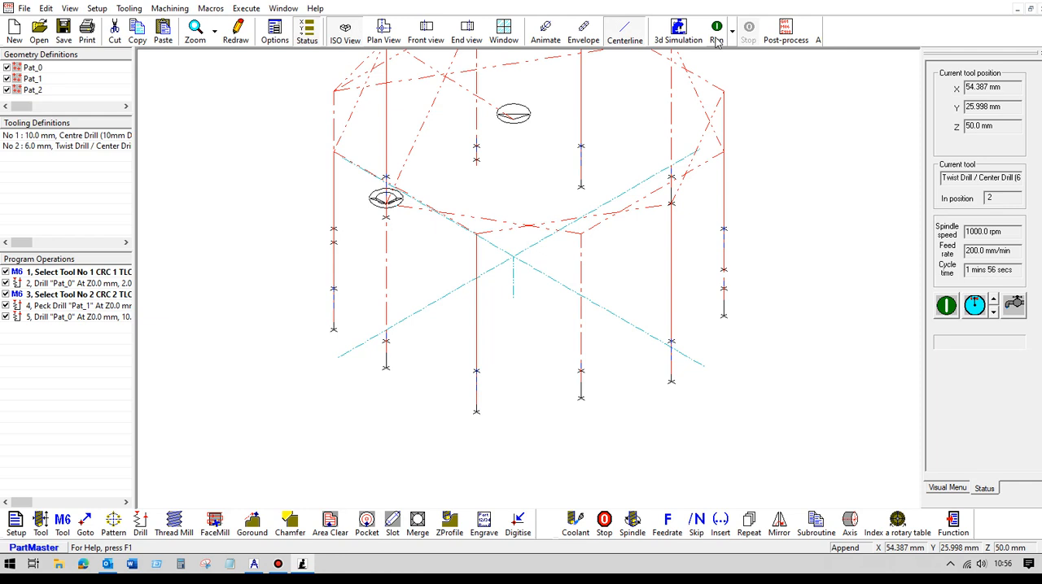